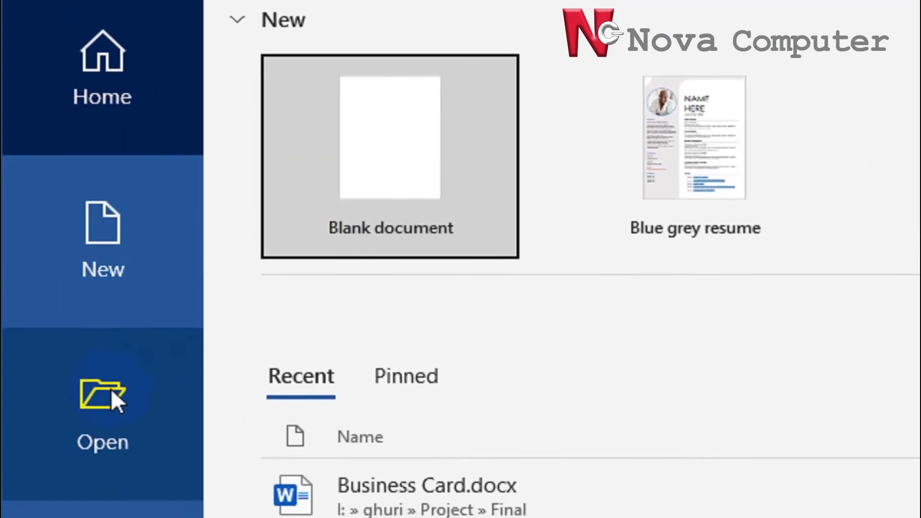
# Browse this computer's drives for an existing document to open
pyautogui.click(110, 394)
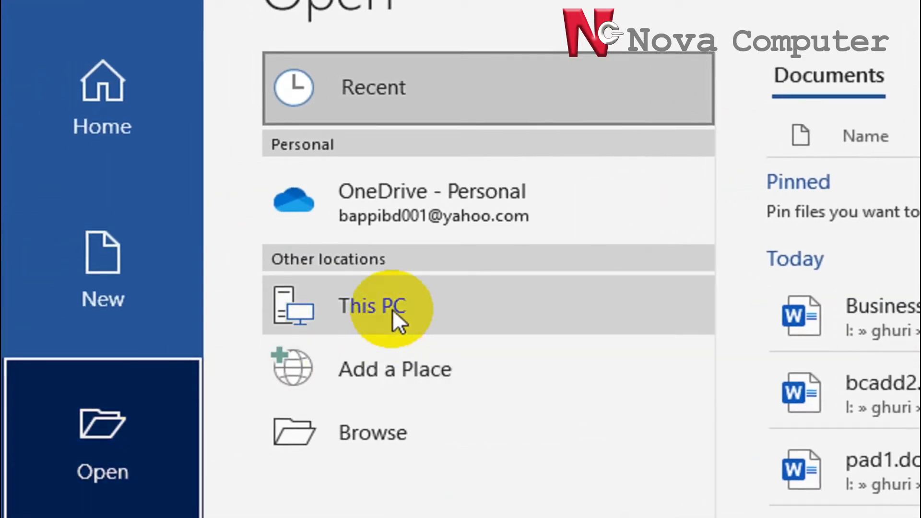
pyautogui.click(393, 307)
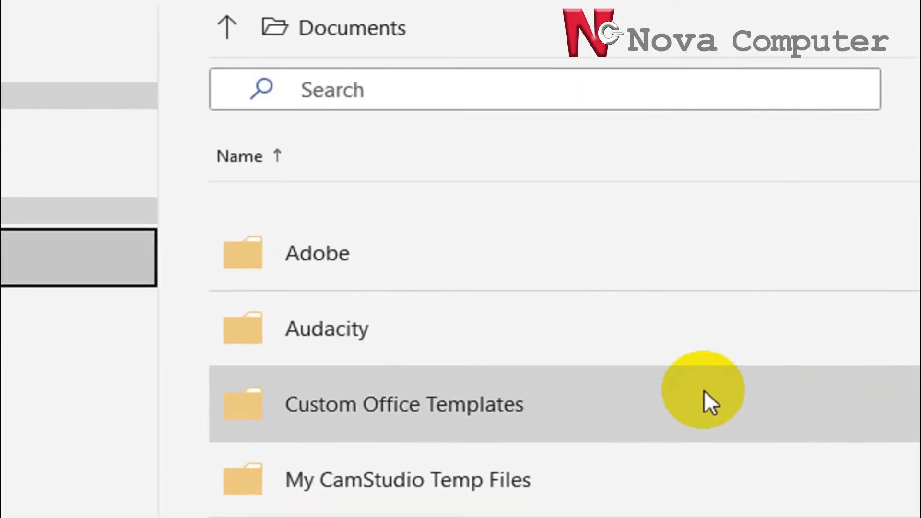
pyautogui.scroll(-2, 692, 389)
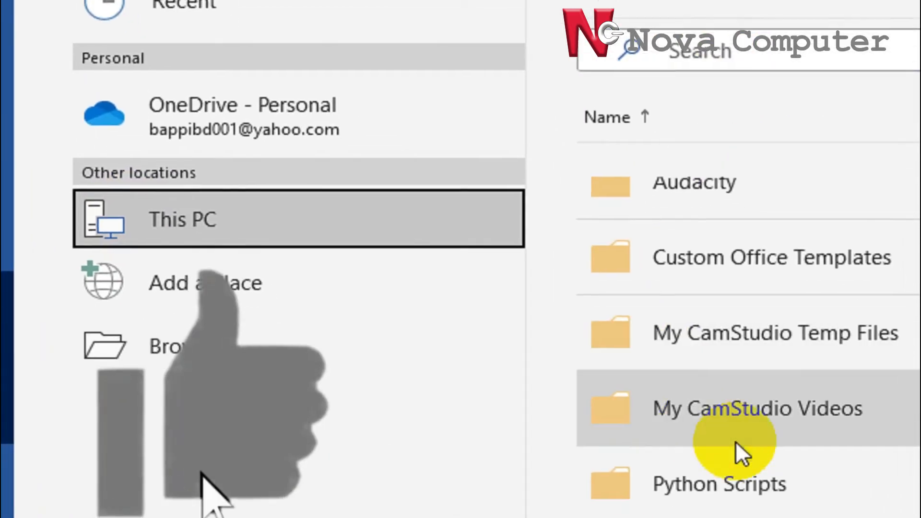
pyautogui.scroll(2, 801, 393)
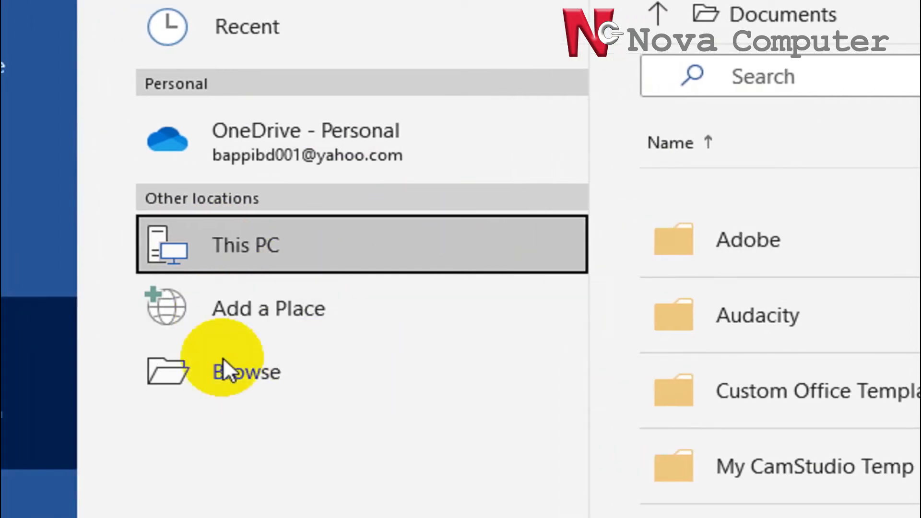
pyautogui.click(230, 374)
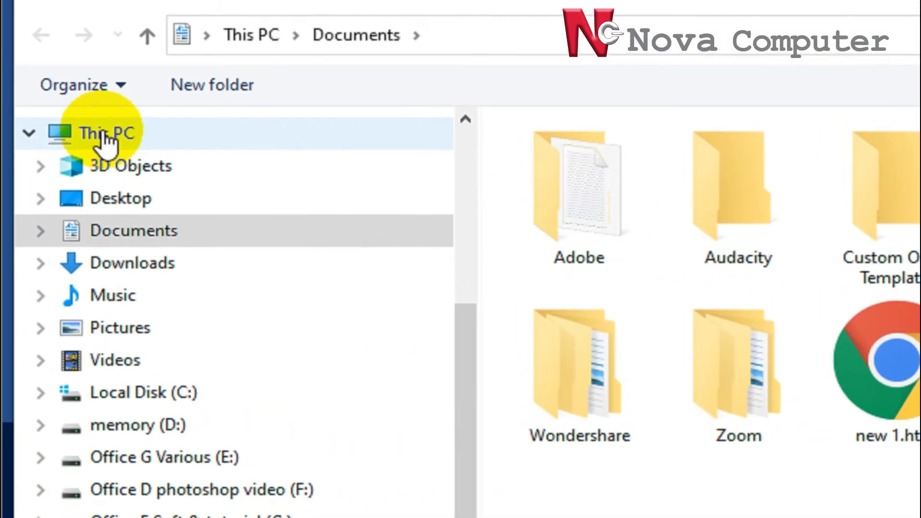
pyautogui.click(105, 134)
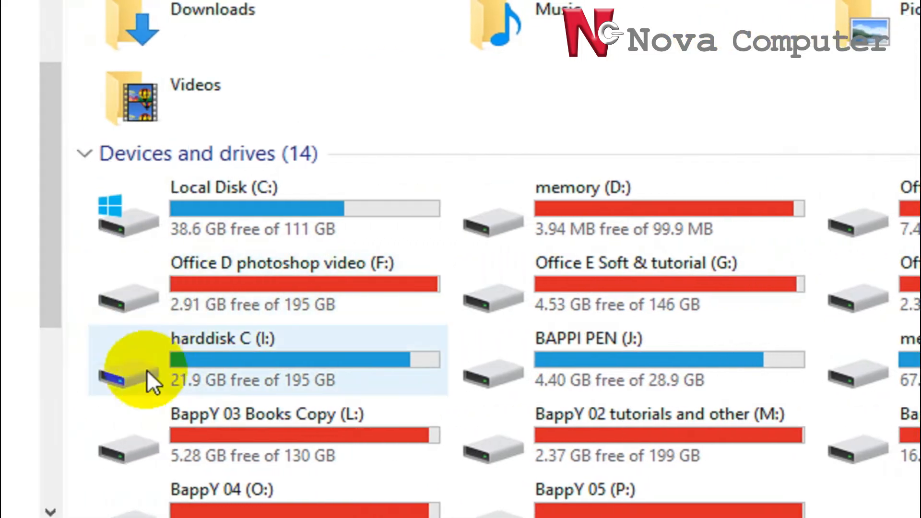
# Open Business Card.docx from the ghuri > Project > Final folder on the harddisk C (I:) drive
pyautogui.moveTo(270, 346)
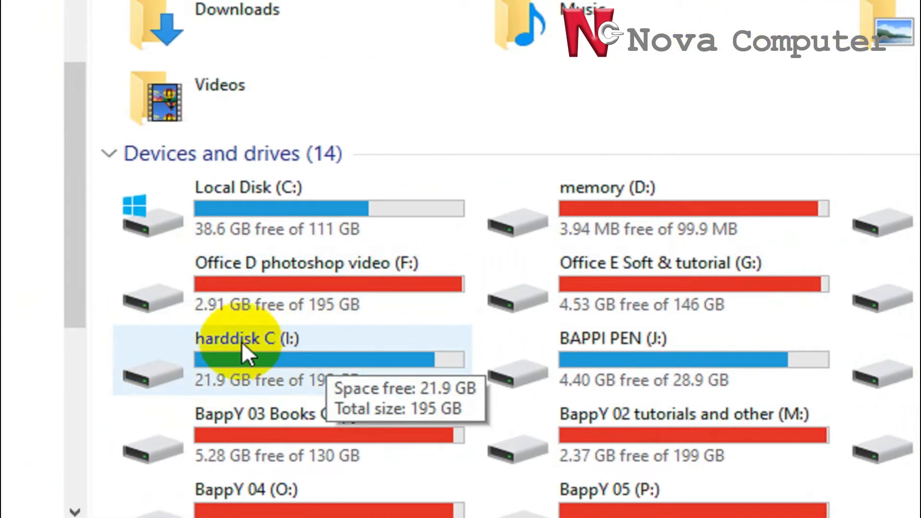
pyautogui.doubleClick(324, 358)
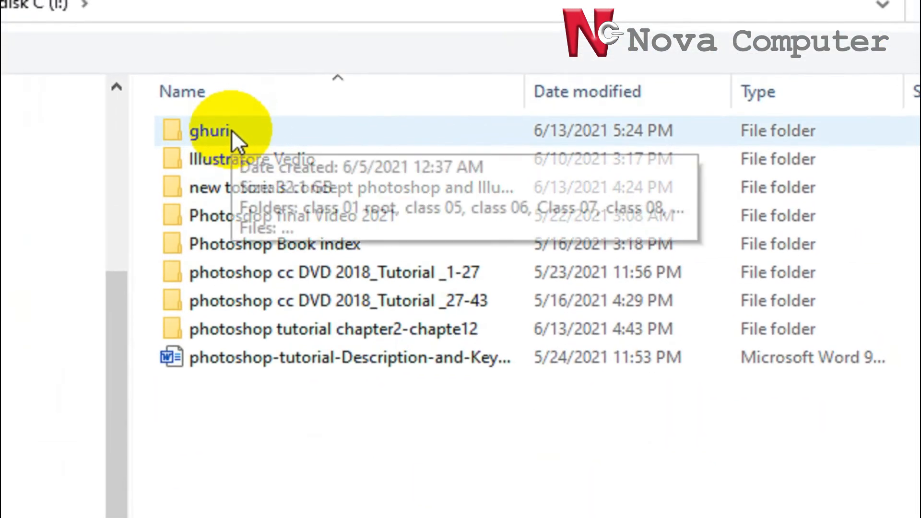
pyautogui.doubleClick(232, 129)
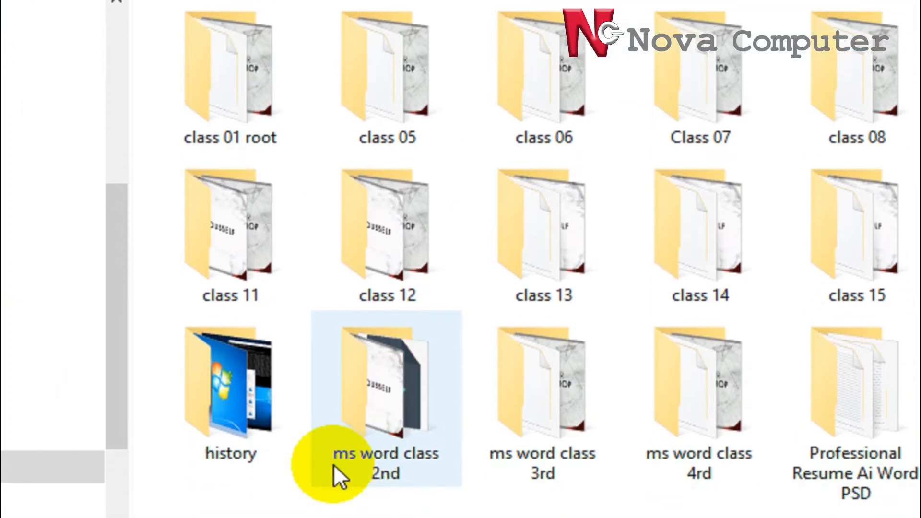
pyautogui.doubleClick(737, 314)
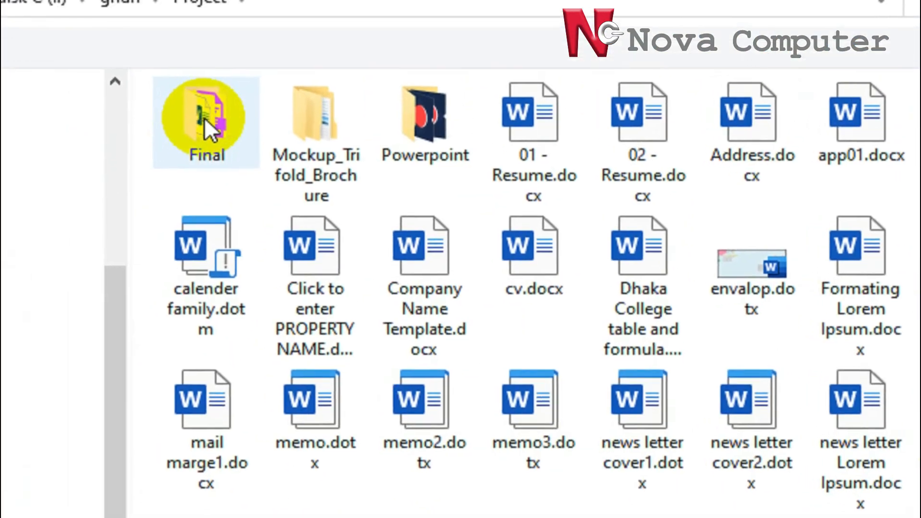
pyautogui.doubleClick(228, 129)
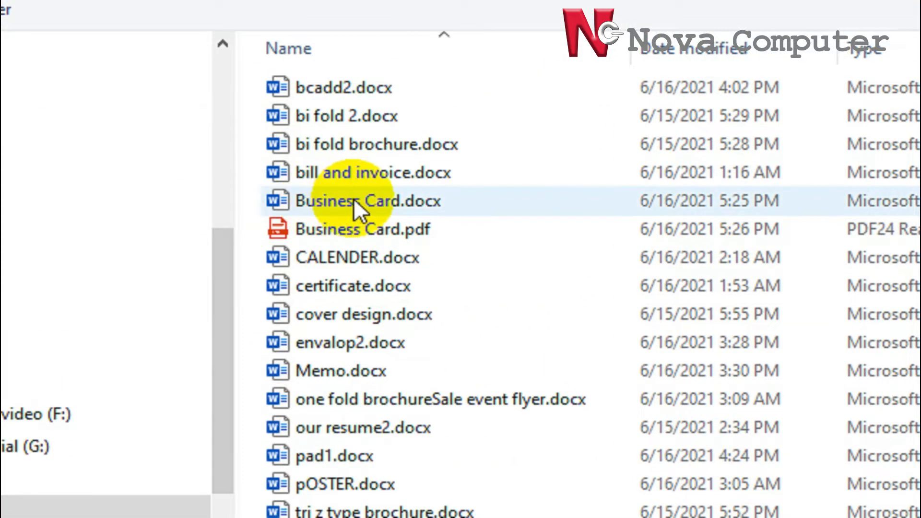
pyautogui.click(355, 201)
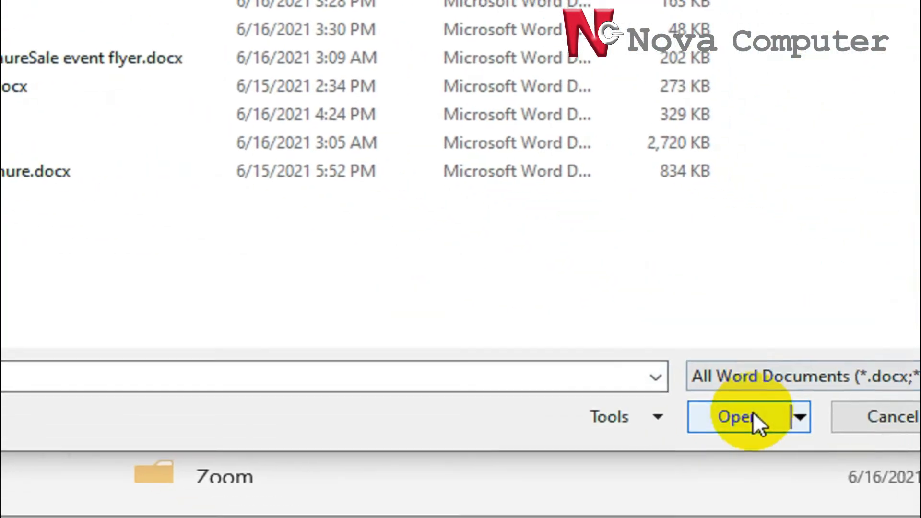
pyautogui.click(756, 422)
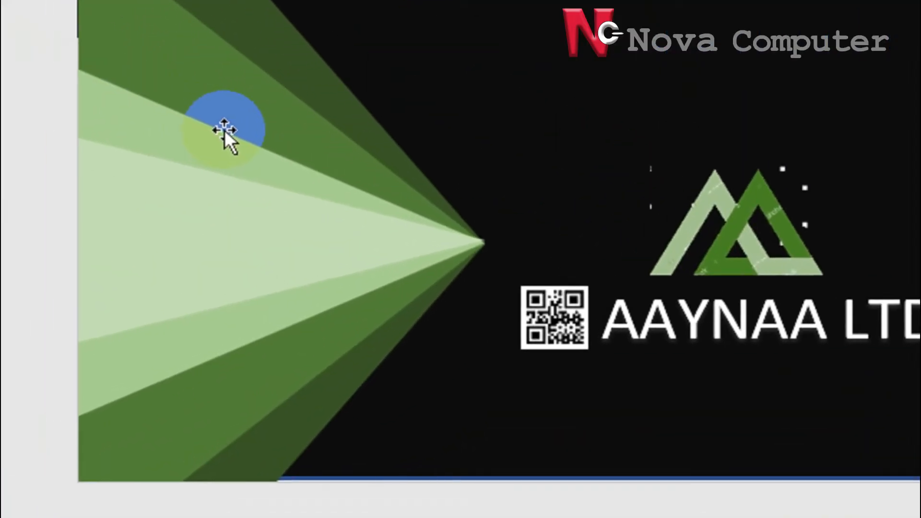
# Examine the finished business card's front and back designs and the blank pages that follow them
pyautogui.moveTo(232, 130); pyautogui.dragTo(0, 67)
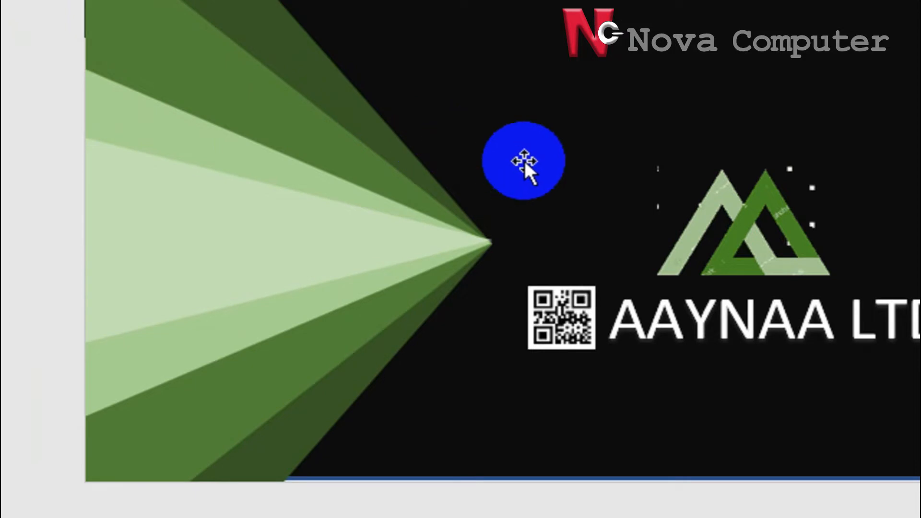
pyautogui.scroll(-10, 532, 155)
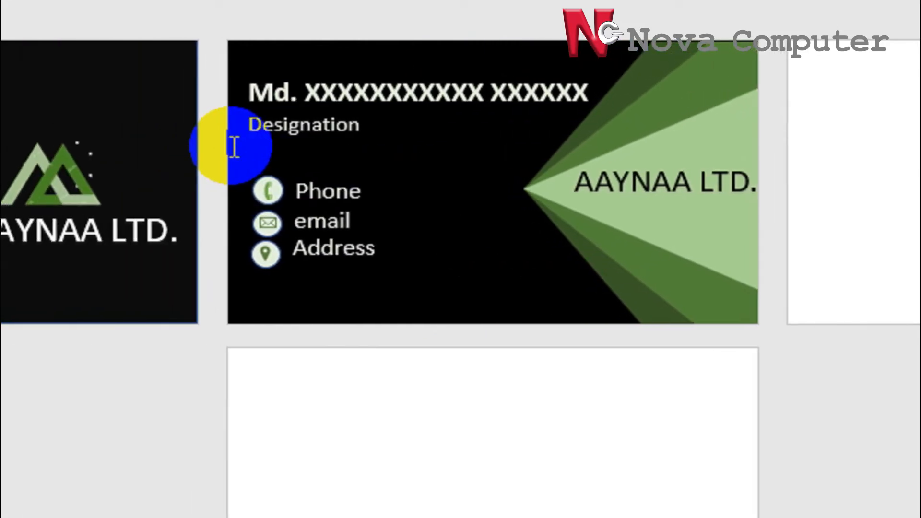
pyautogui.press('Return')
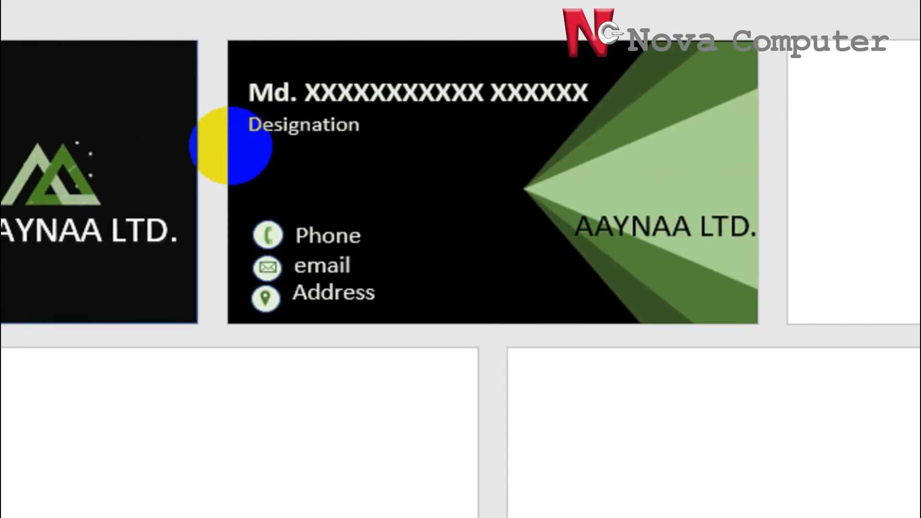
pyautogui.press('BackSpace')
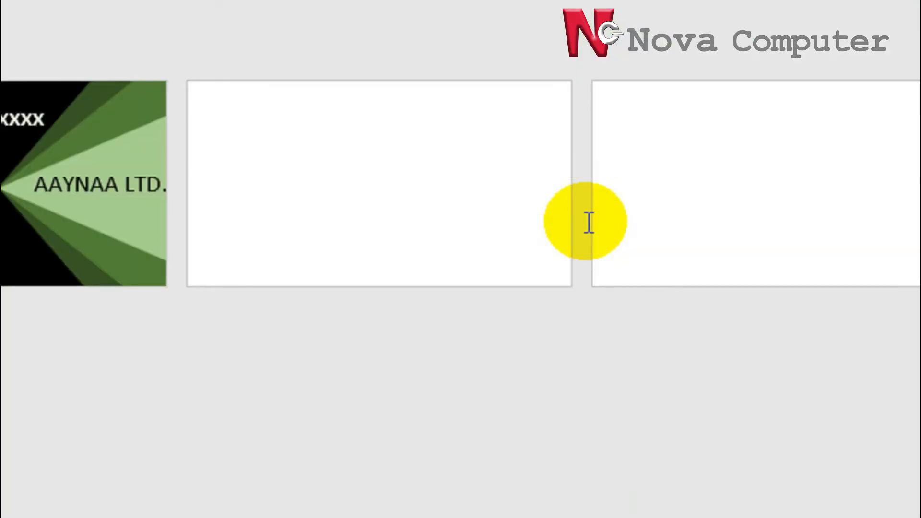
pyautogui.scroll(8, 588, 223)
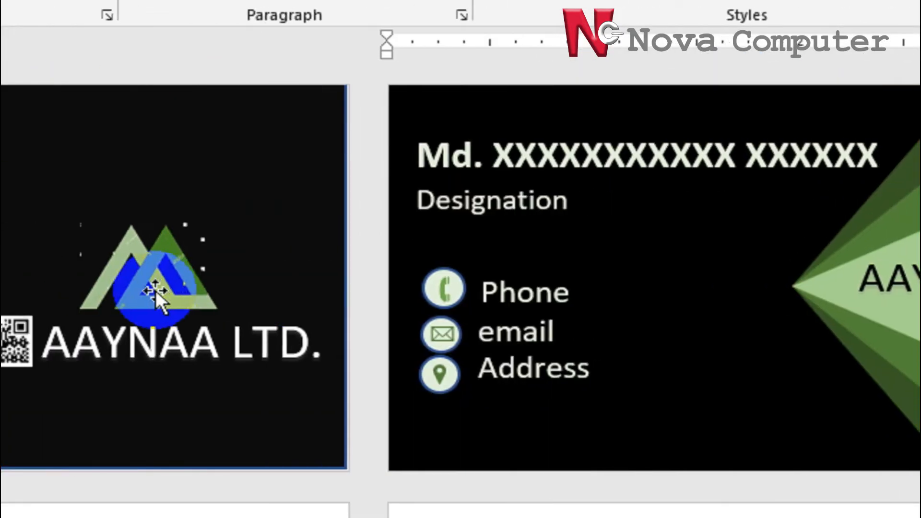
pyautogui.scroll(-3, 148, 291)
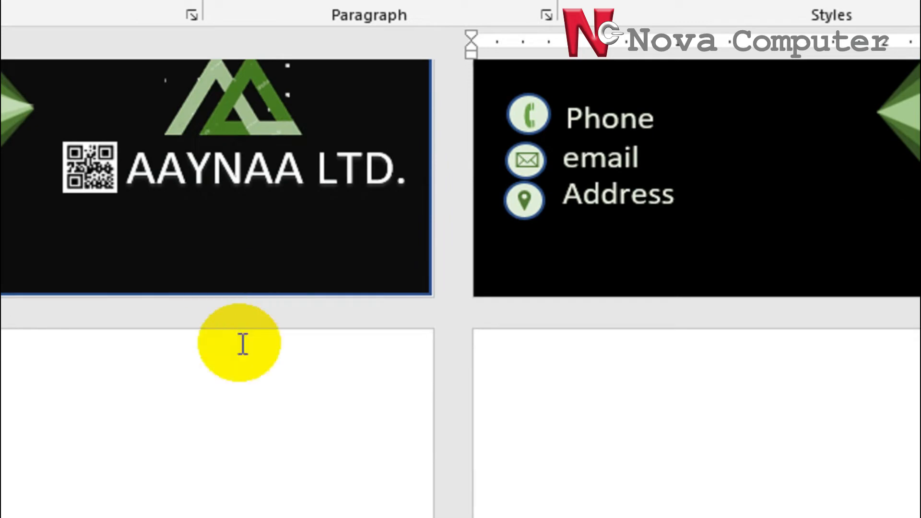
pyautogui.scroll(3, 286, 412)
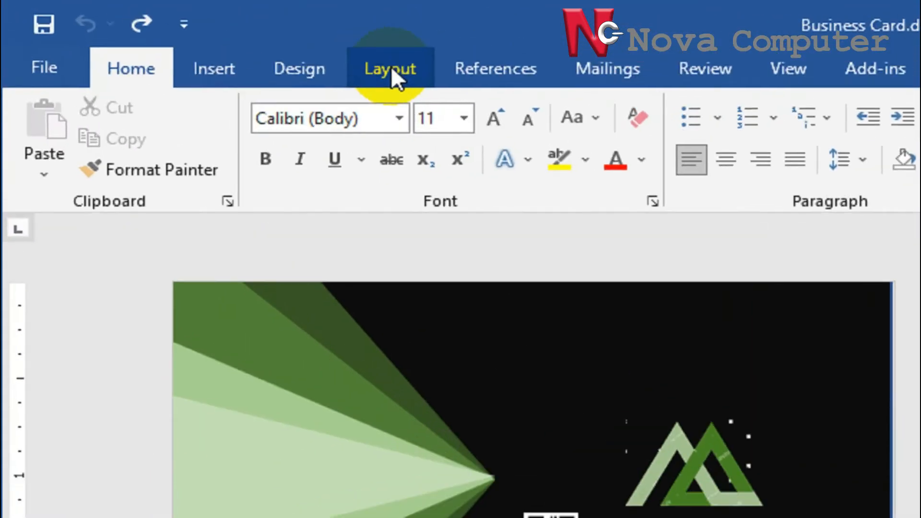
# Review the document's margins, orientation and paper size in the page setup
pyautogui.click(196, 34)
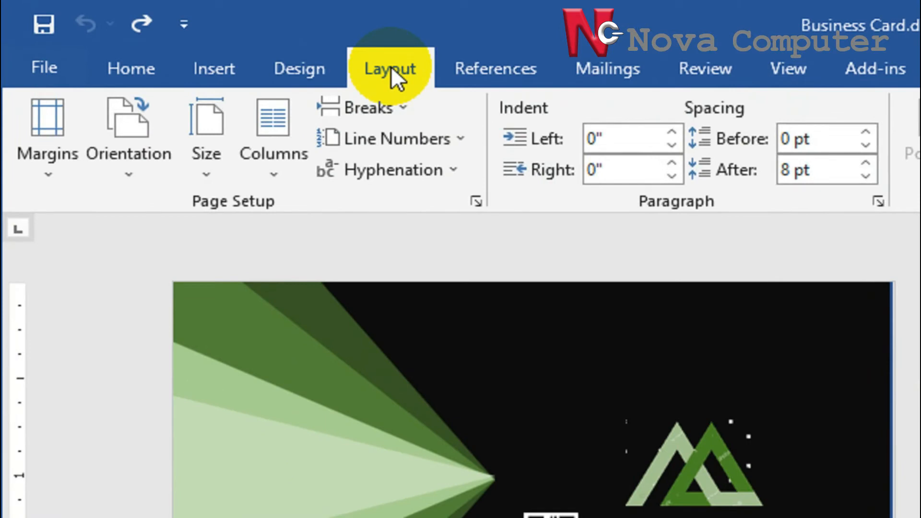
pyautogui.click(478, 201)
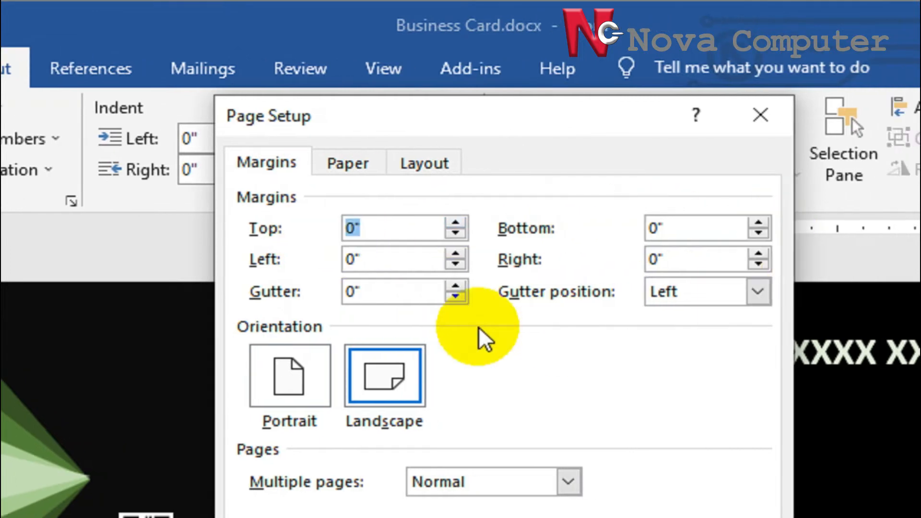
pyautogui.click(349, 164)
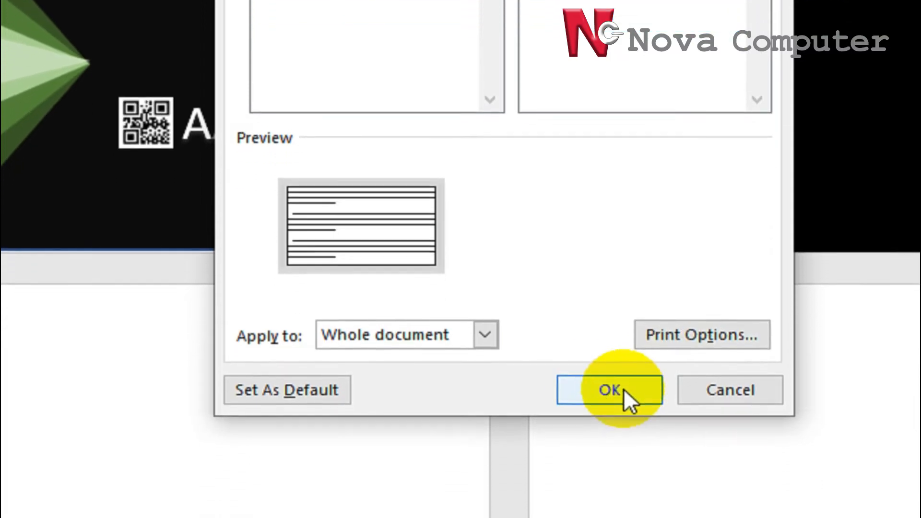
pyautogui.click(701, 392)
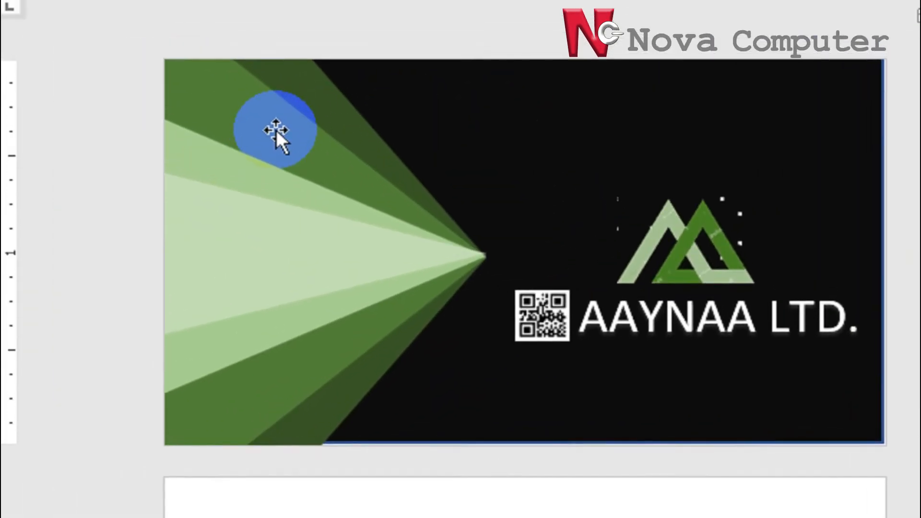
# Inspect the front card's separate objects: the green ray artwork, the black background rectangle and the company name text box
pyautogui.click(256, 112)
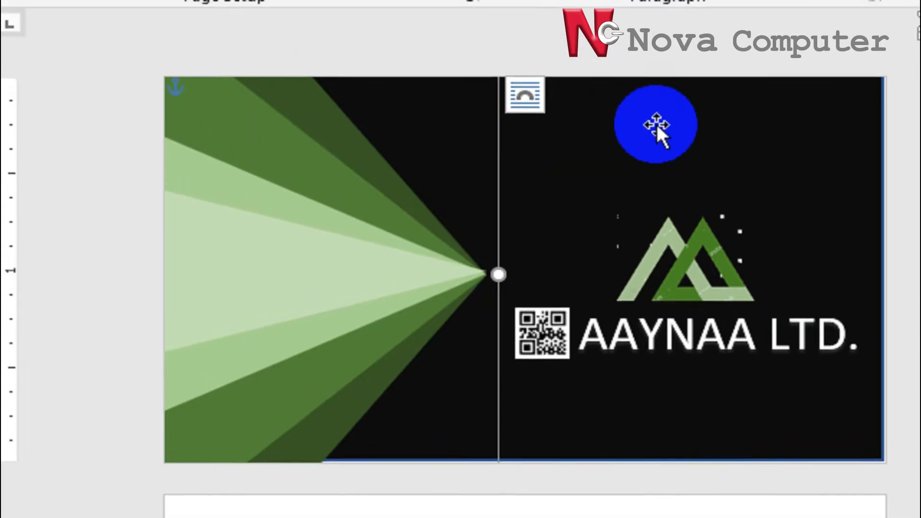
pyautogui.click(657, 107)
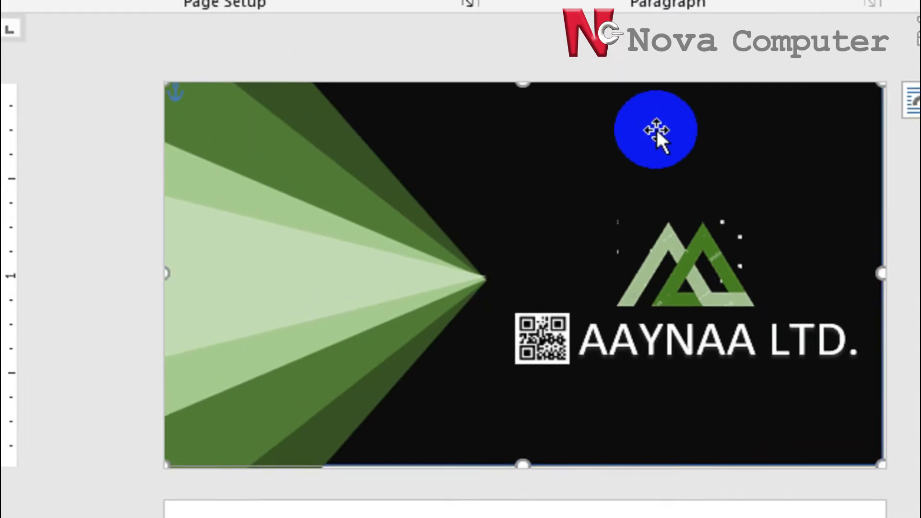
pyautogui.moveTo(656, 131); pyautogui.dragTo(723, 342)
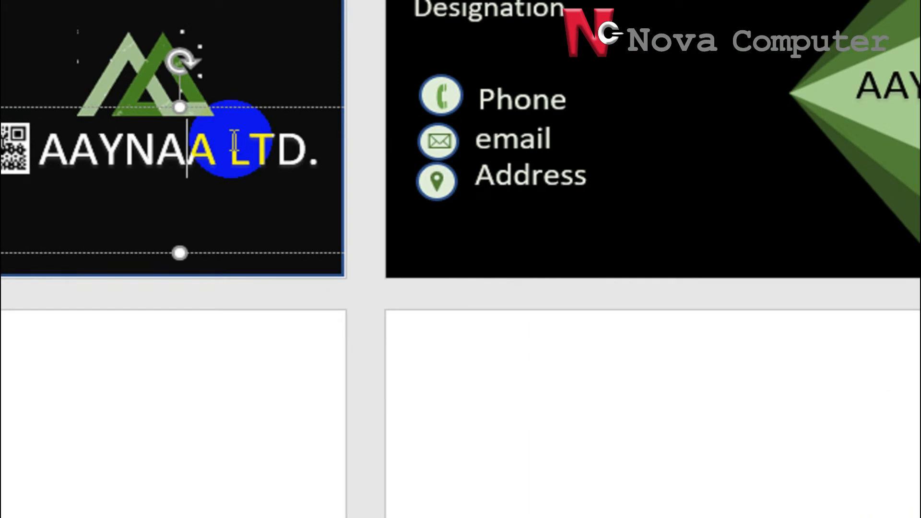
pyautogui.scroll(-1, 214, 130)
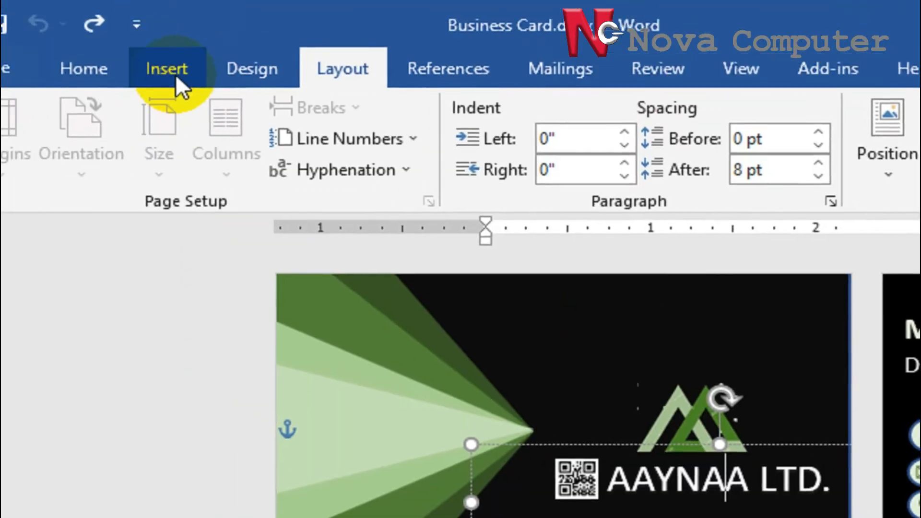
# Draw a rectangle about 3.54" wide and 1.99" high over the blank page below the front card, fitting its side edges to the page
pyautogui.click(220, 72)
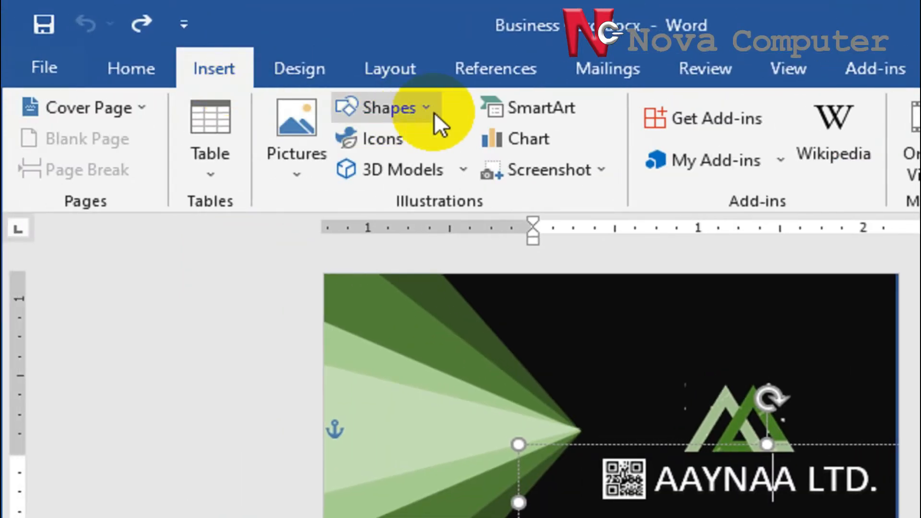
pyautogui.click(433, 111)
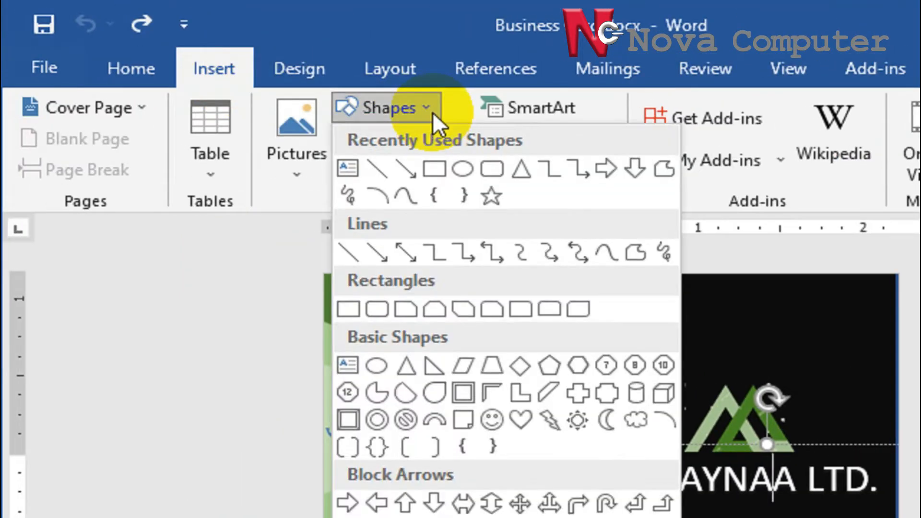
pyautogui.click(436, 168)
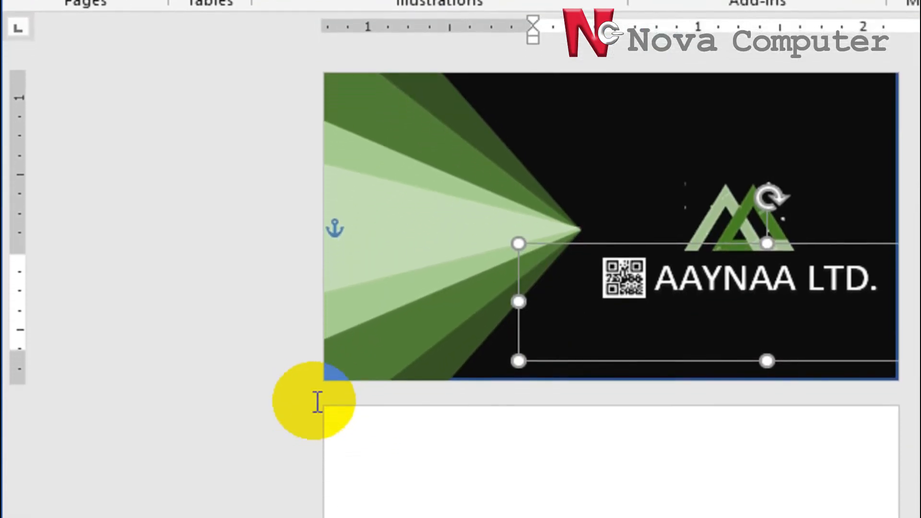
pyautogui.moveTo(327, 405); pyautogui.dragTo(757, 517)
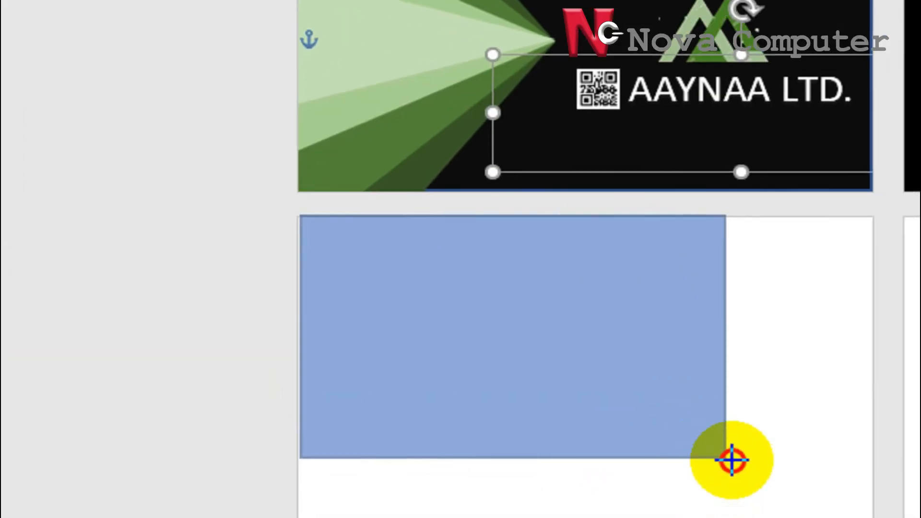
pyautogui.moveTo(732, 461); pyautogui.dragTo(871, 517)
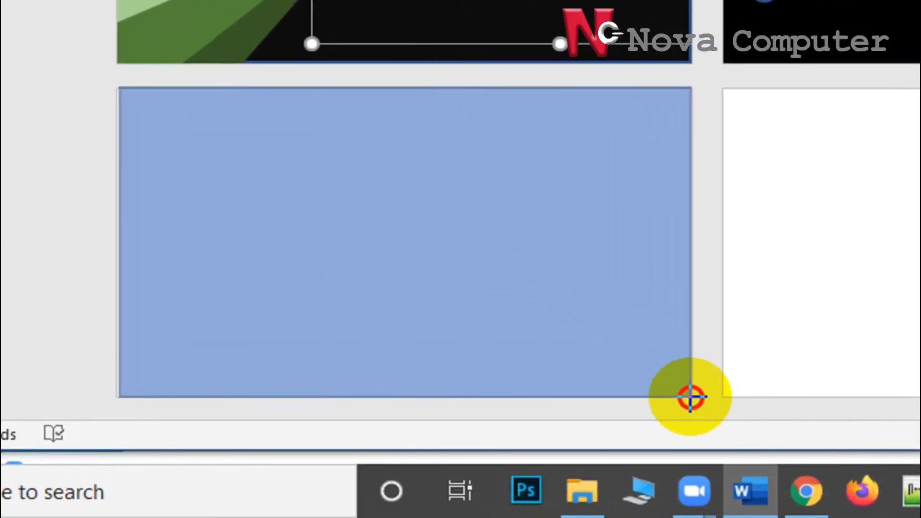
pyautogui.moveTo(691, 398); pyautogui.dragTo(691, 397)
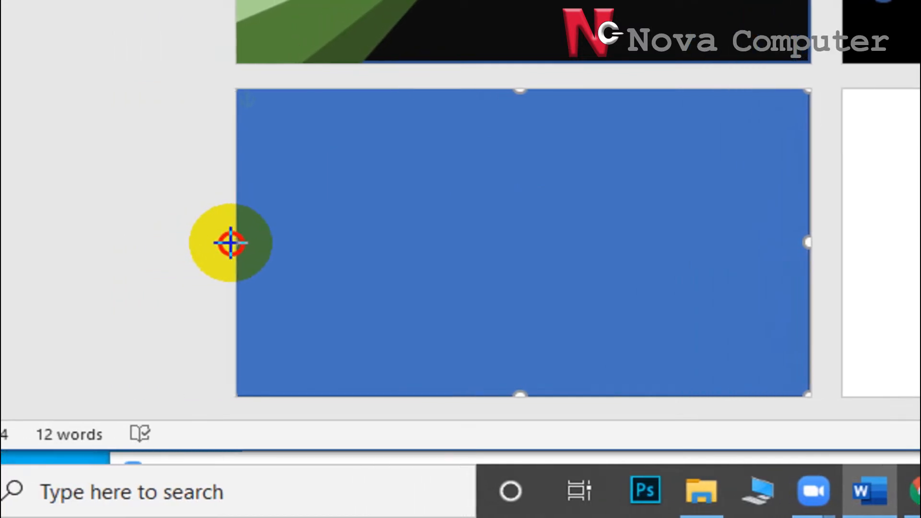
pyautogui.moveTo(241, 263); pyautogui.dragTo(269, 270)
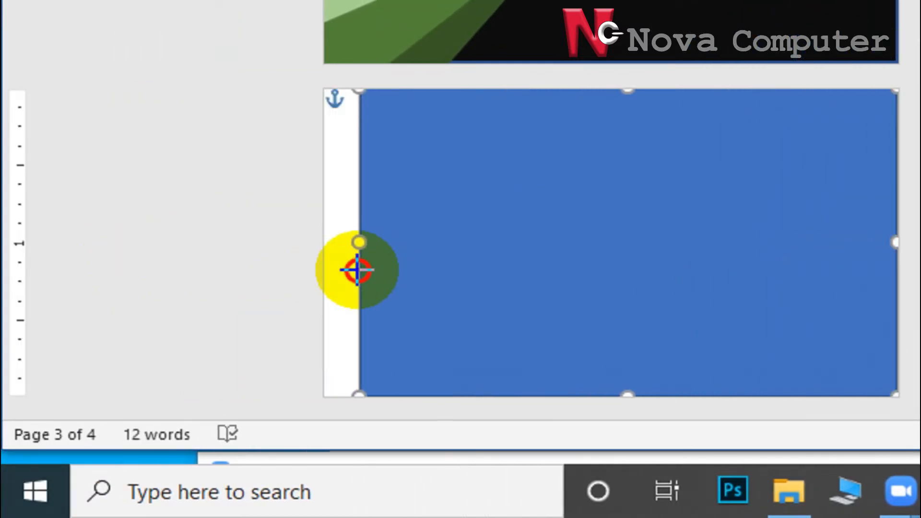
pyautogui.moveTo(358, 271); pyautogui.dragTo(325, 248)
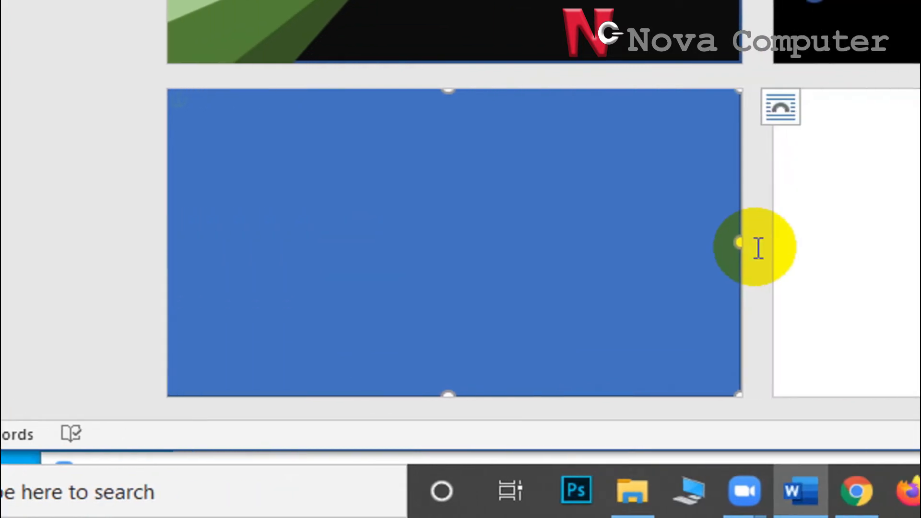
pyautogui.moveTo(692, 243); pyautogui.dragTo(691, 244)
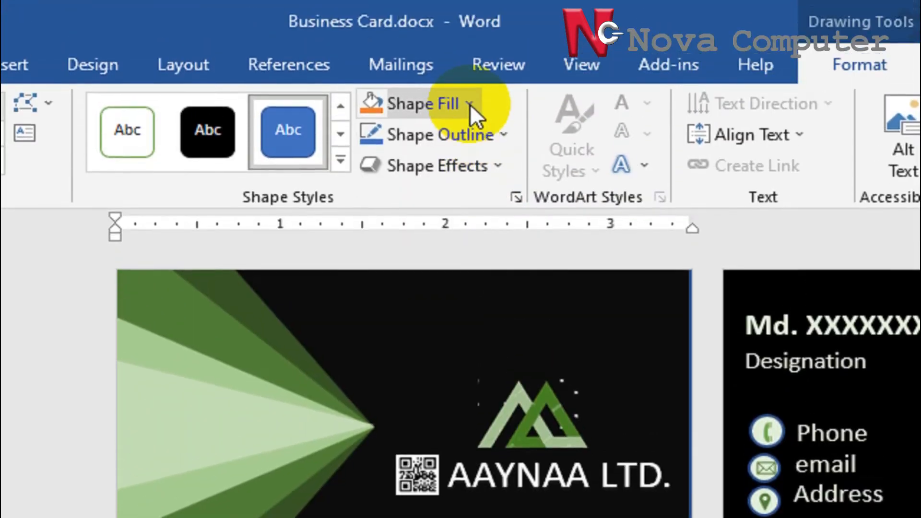
# Give the page-covering rectangle a black fill and no outline
pyautogui.click(471, 108)
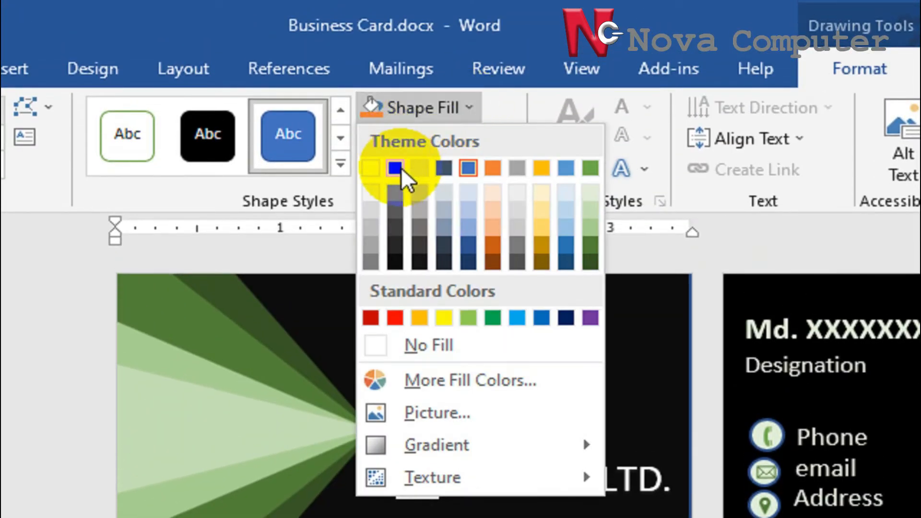
pyautogui.click(401, 169)
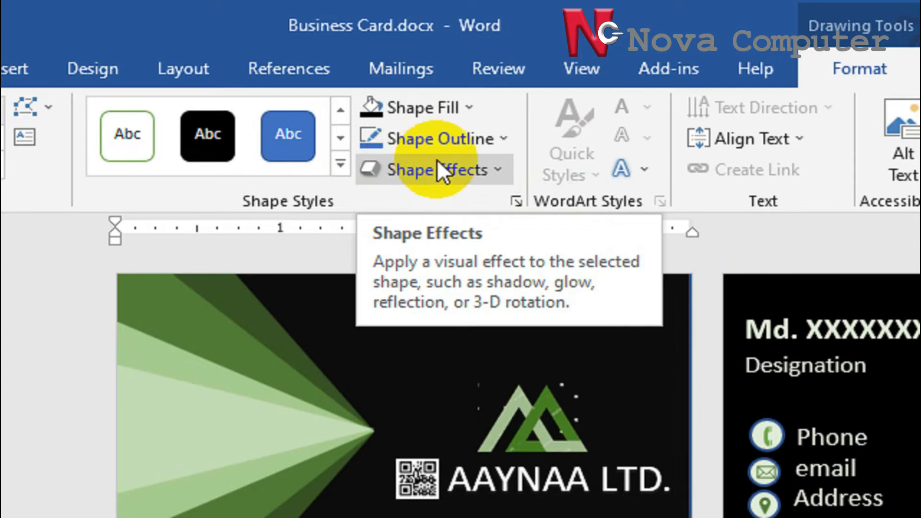
pyautogui.click(505, 139)
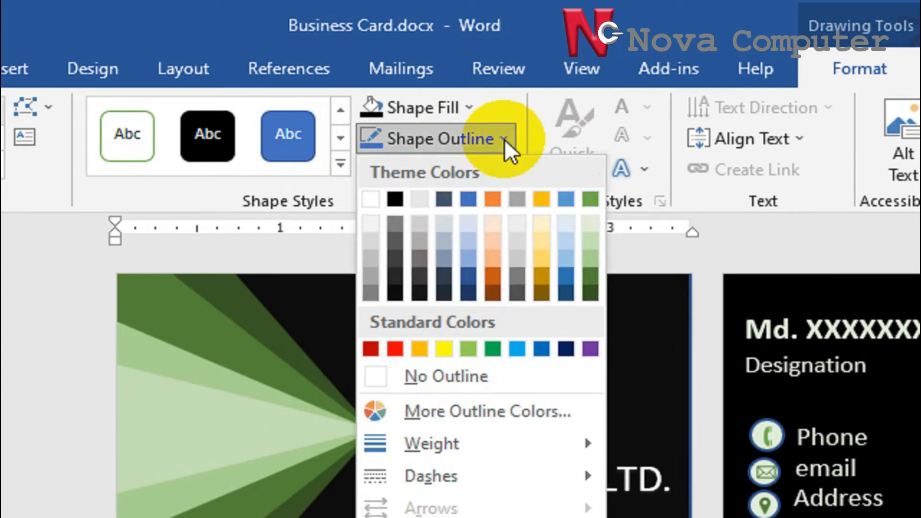
pyautogui.click(453, 376)
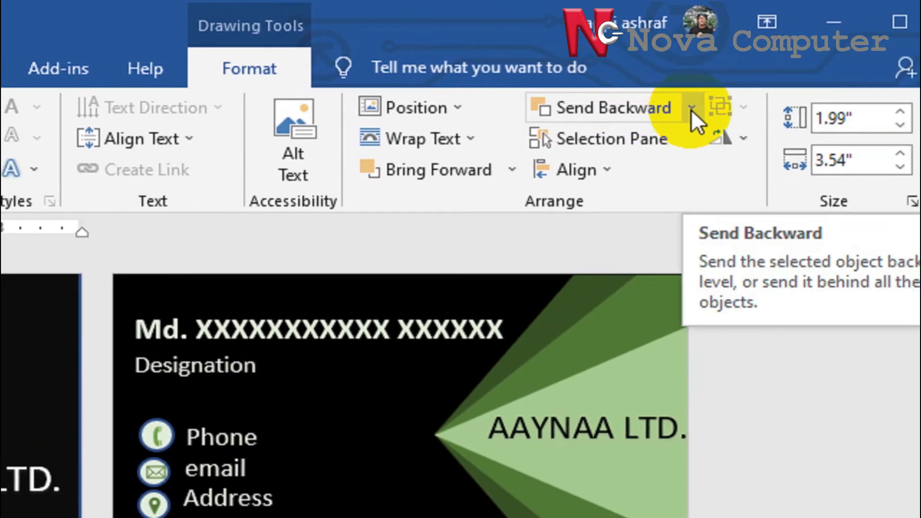
# Send the black rectangle behind the text and deselect it
pyautogui.click(692, 110)
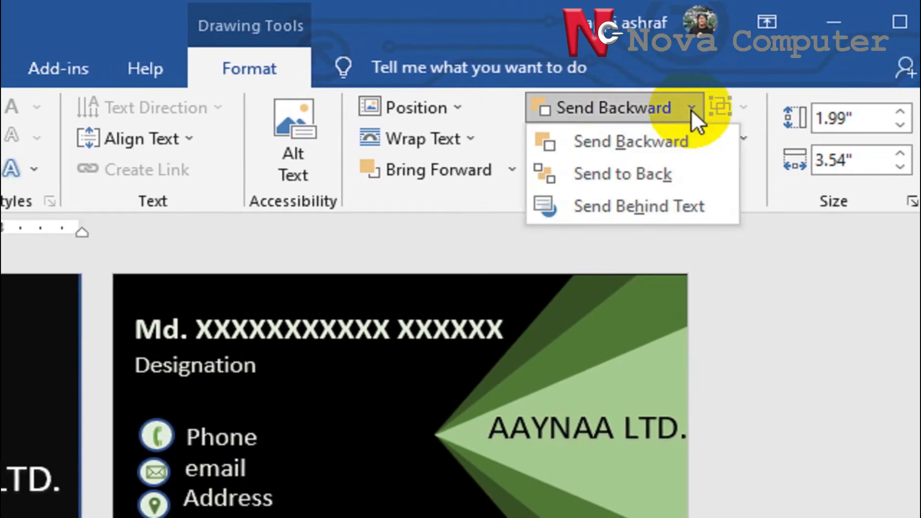
pyautogui.click(655, 206)
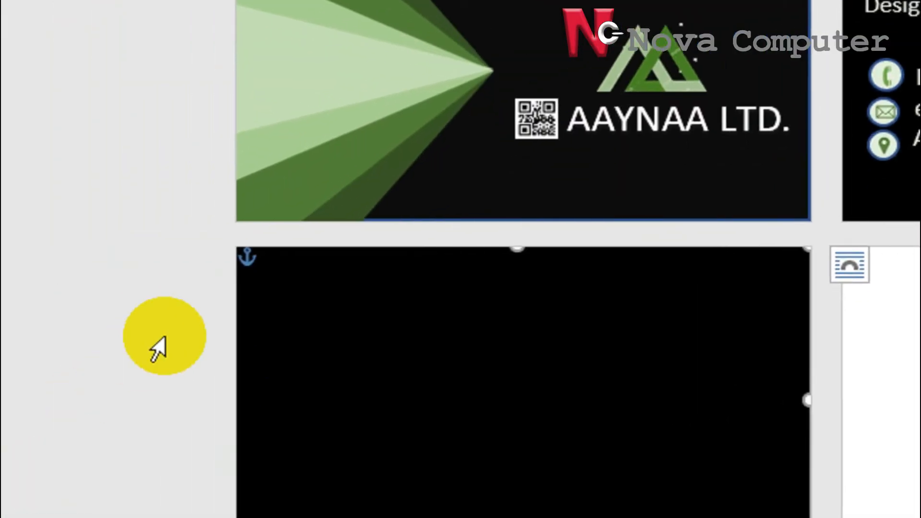
pyautogui.click(165, 338)
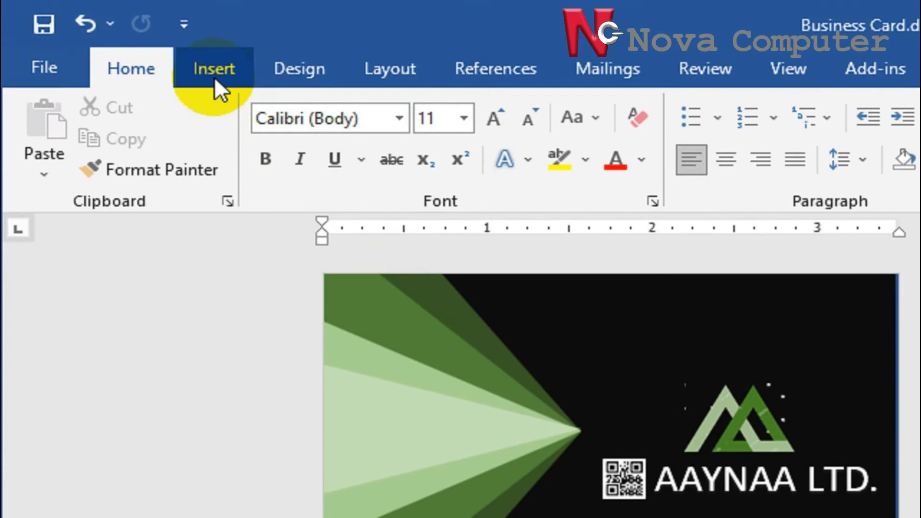
# Draw an Arrow: Pentagon shape spanning the black card's full height and move it flush against the card's left edge
pyautogui.click(215, 73)
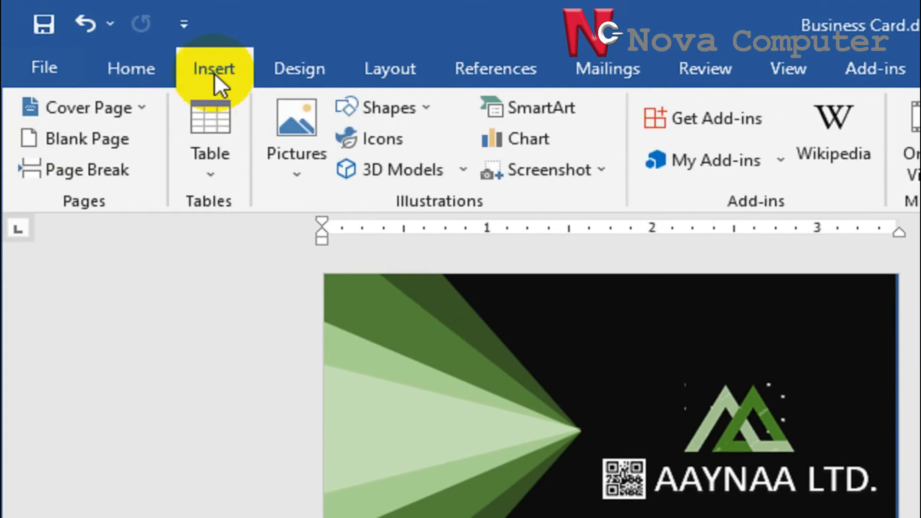
pyautogui.click(426, 107)
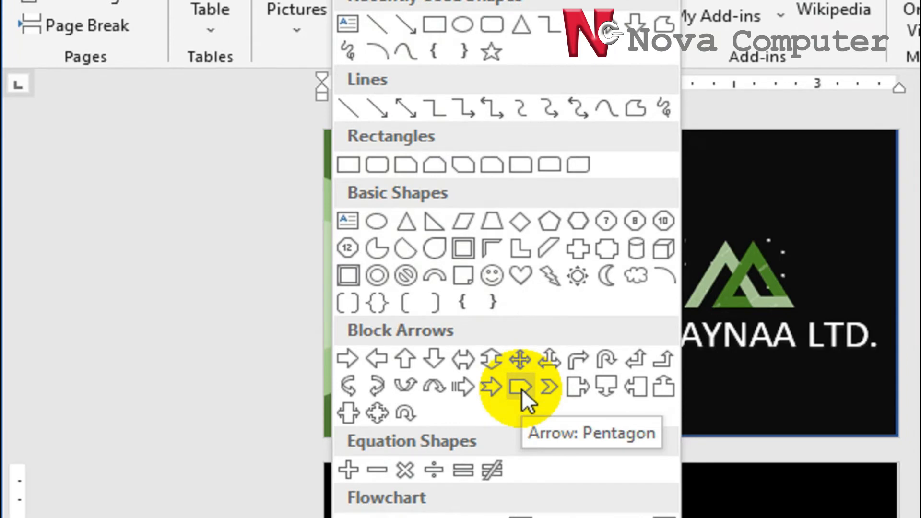
pyautogui.click(523, 389)
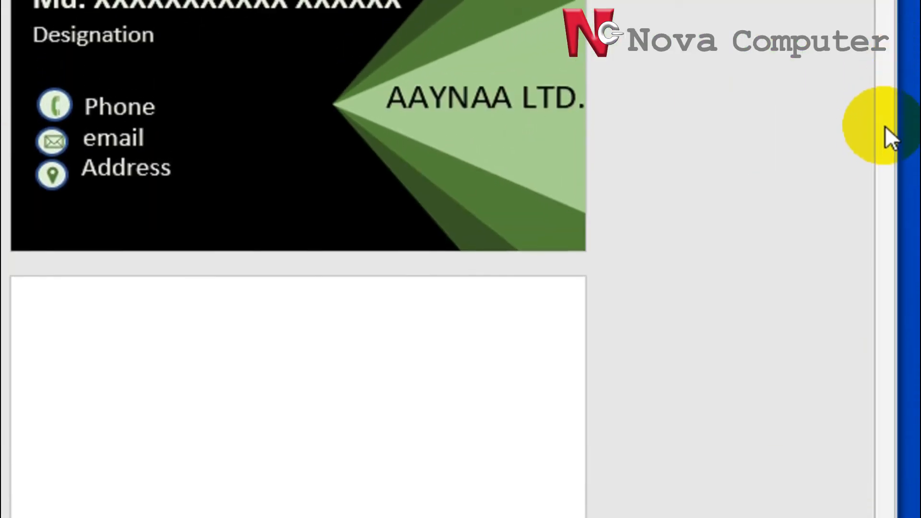
pyautogui.moveTo(884, 139); pyautogui.dragTo(871, 247)
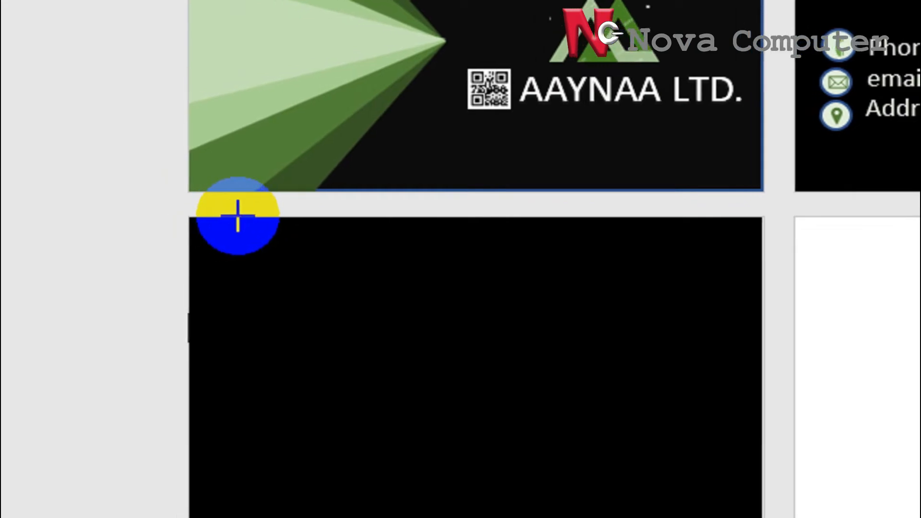
pyautogui.moveTo(249, 217); pyautogui.dragTo(268, 517)
pyautogui.moveTo(268, 404)
pyautogui.mouseDown()
pyautogui.moveTo(267, 386)
pyautogui.moveTo(479, 399)
pyautogui.moveTo(479, 391)
pyautogui.mouseUp()
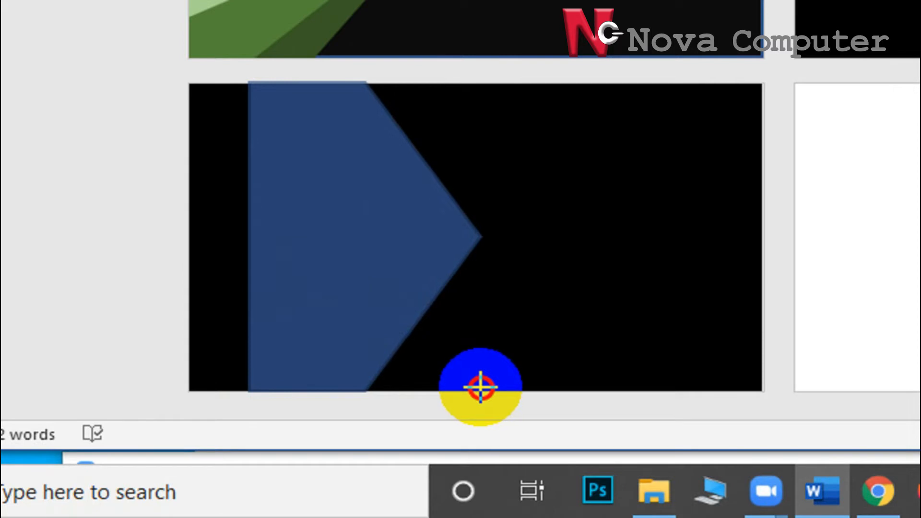
pyautogui.moveTo(479, 387); pyautogui.dragTo(513, 387)
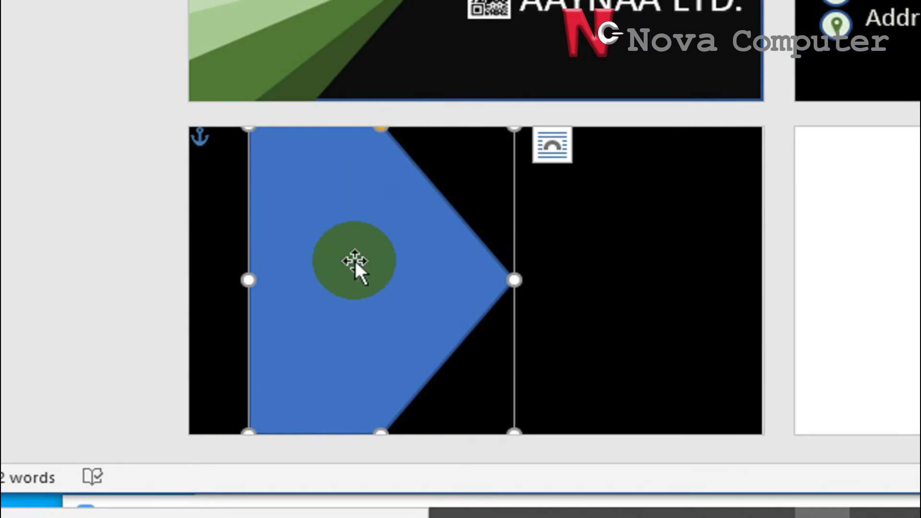
pyautogui.moveTo(355, 260); pyautogui.dragTo(297, 267)
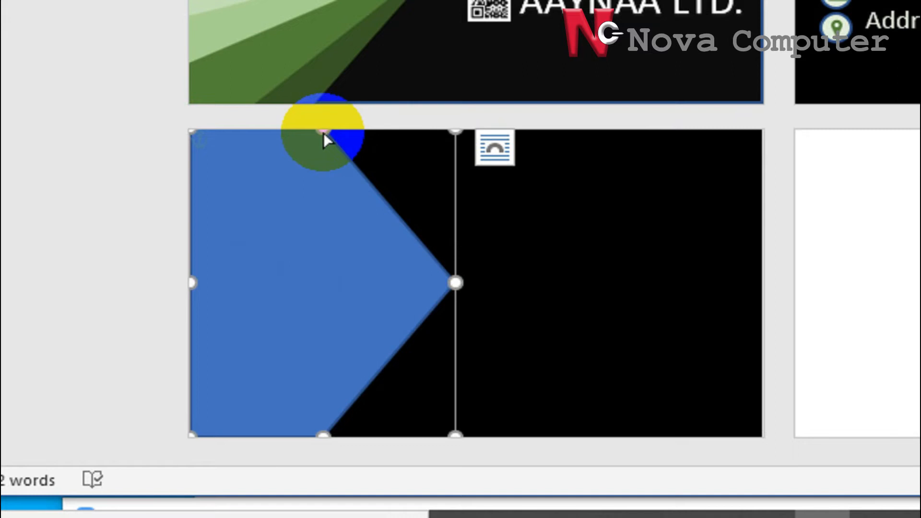
# Reshape the pentagon with a longer, sharper point and extend its tip toward the middle of the card, keeping the full card height
pyautogui.moveTo(324, 134); pyautogui.dragTo(304, 133)
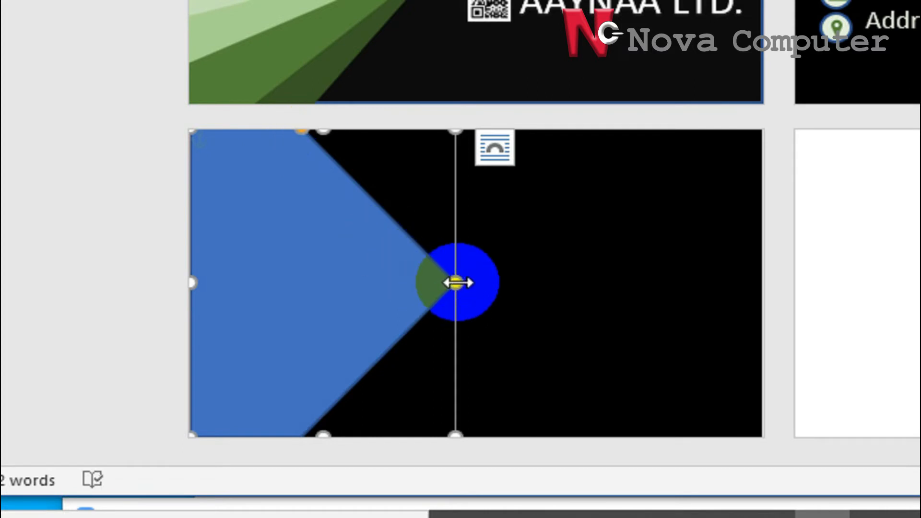
pyautogui.moveTo(456, 283); pyautogui.dragTo(480, 283)
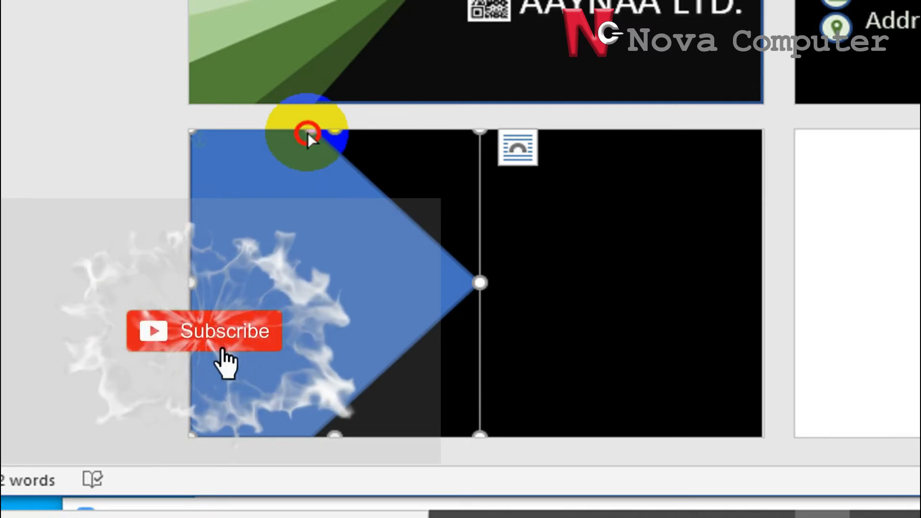
pyautogui.moveTo(307, 133); pyautogui.dragTo(332, 133)
pyautogui.moveTo(335, 432); pyautogui.dragTo(336, 439)
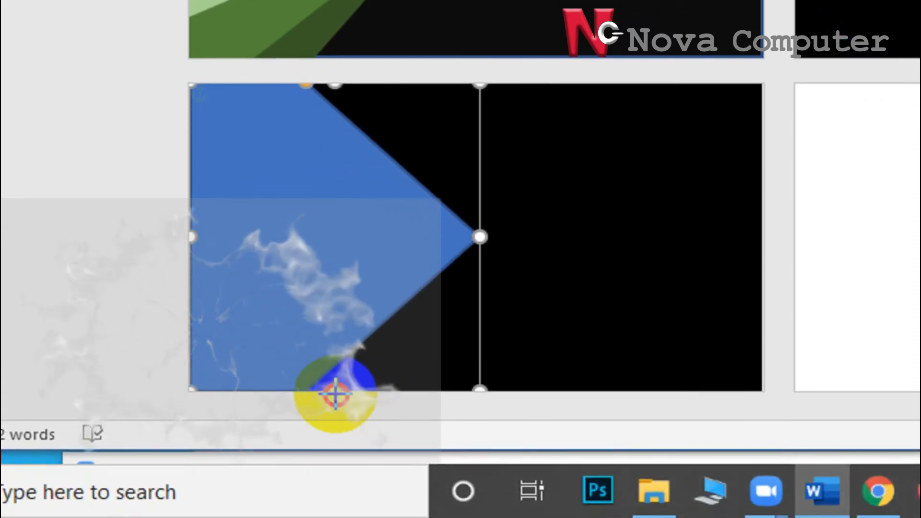
pyautogui.moveTo(335, 395); pyautogui.dragTo(336, 398)
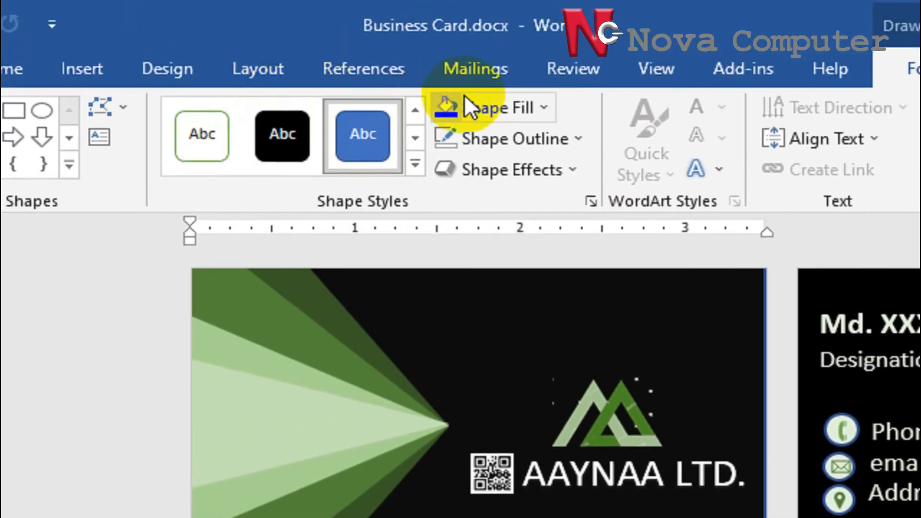
# Fill the pentagon with the darkest theme green and remove its outline
pyautogui.click(543, 108)
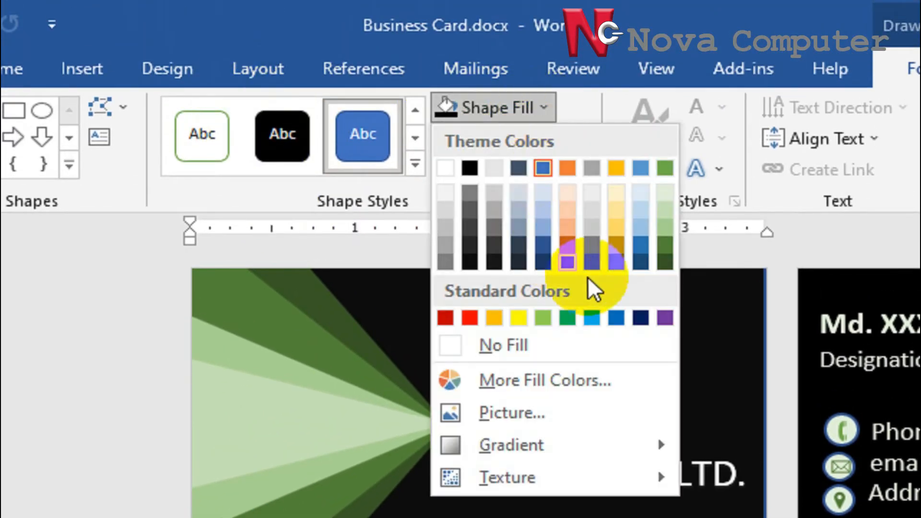
pyautogui.click(667, 265)
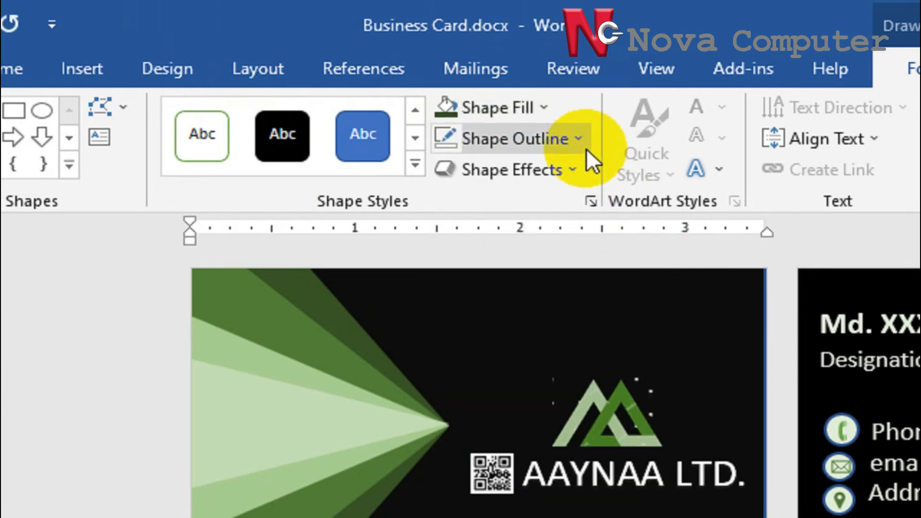
pyautogui.click(580, 139)
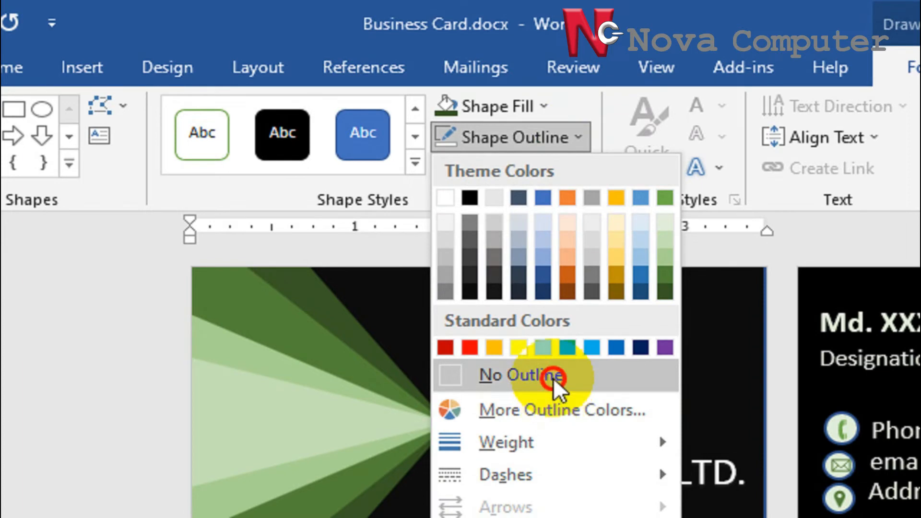
pyautogui.click(554, 377)
# Duplicate the dark green pentagon in the second-darkest theme green and align the copy exactly over the original
pyautogui.hotkey('ctrl', 'd')
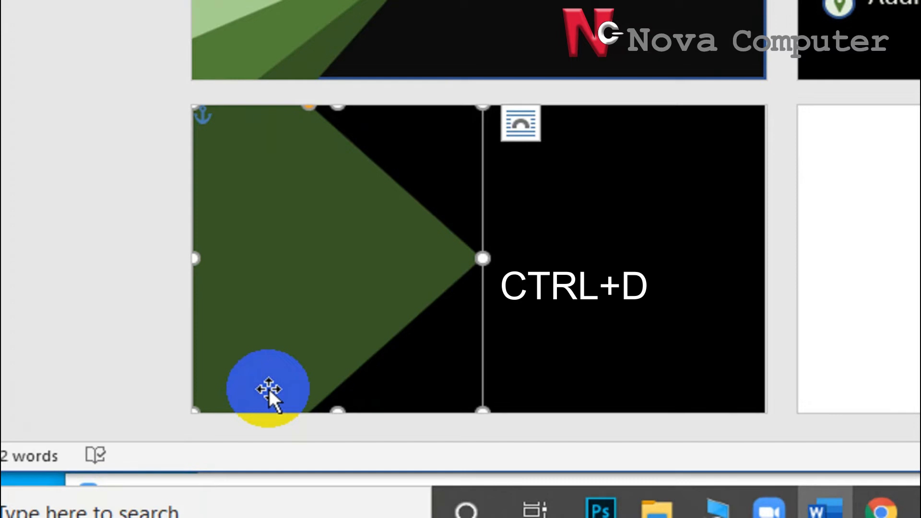
pyautogui.hotkey('ctrl', 'd')
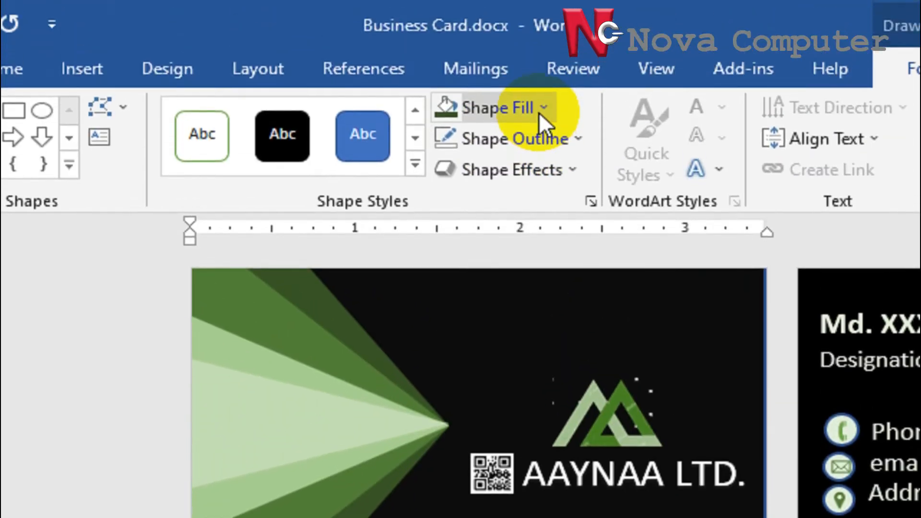
pyautogui.click(539, 112)
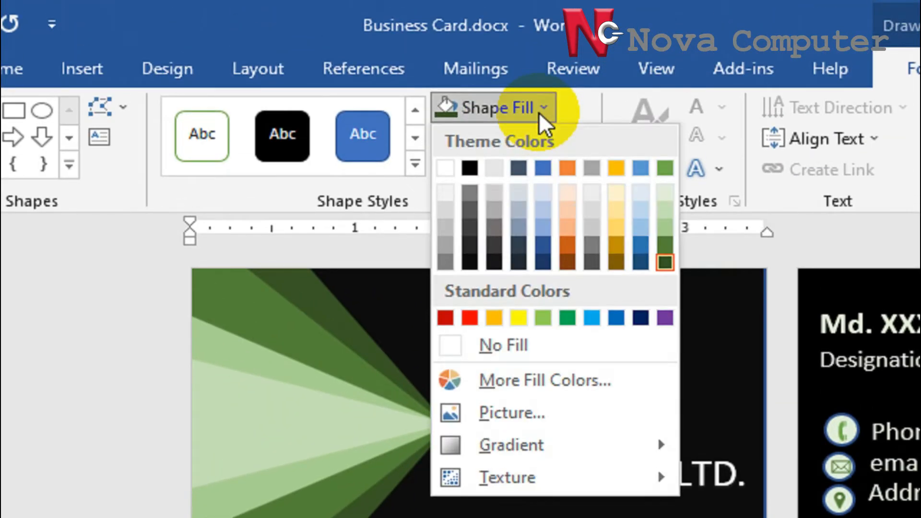
pyautogui.click(664, 252)
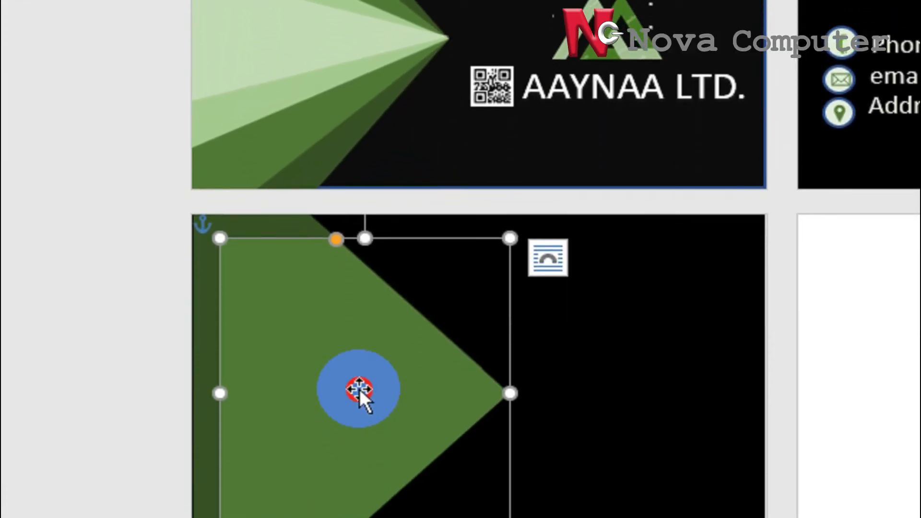
pyautogui.moveTo(360, 391); pyautogui.dragTo(333, 370)
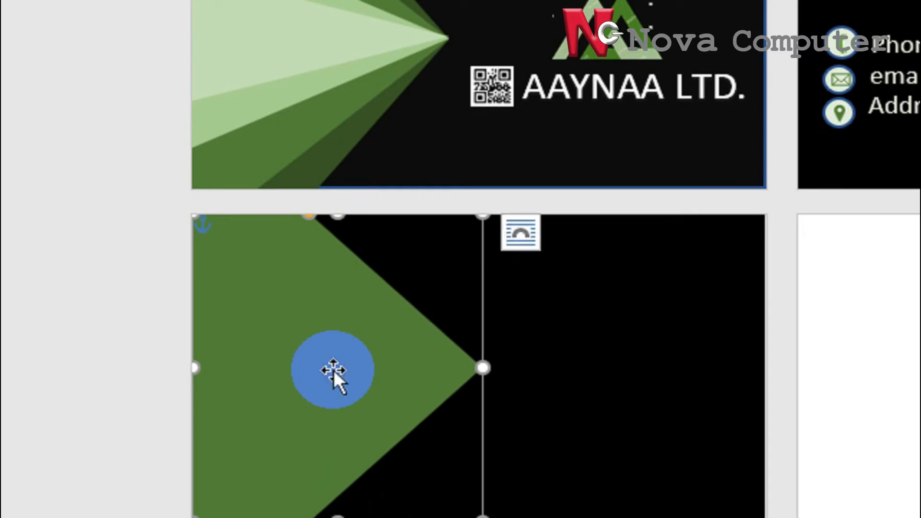
# Lengthen the front pentagon's point to leave a dark green band showing, and duplicate it with the third-lightest theme green fill
pyautogui.moveTo(308, 222); pyautogui.dragTo(243, 222)
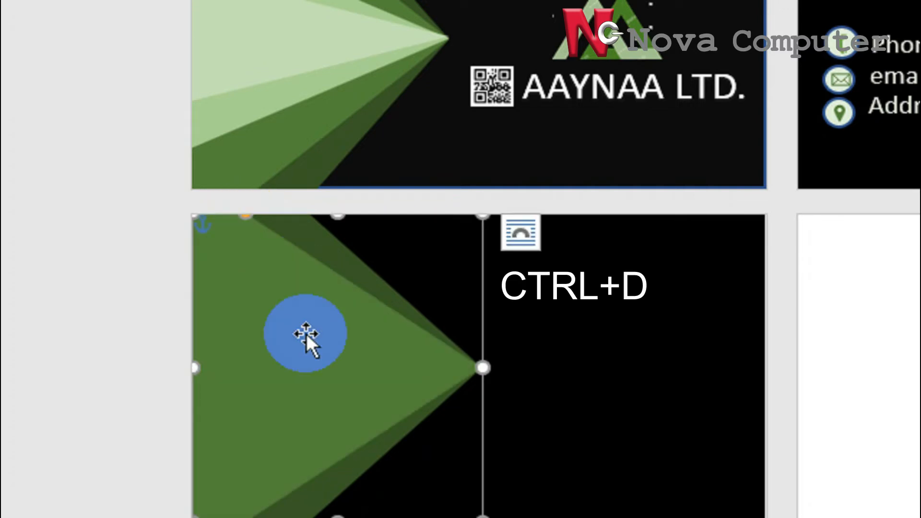
pyautogui.scroll(-1, 307, 333)
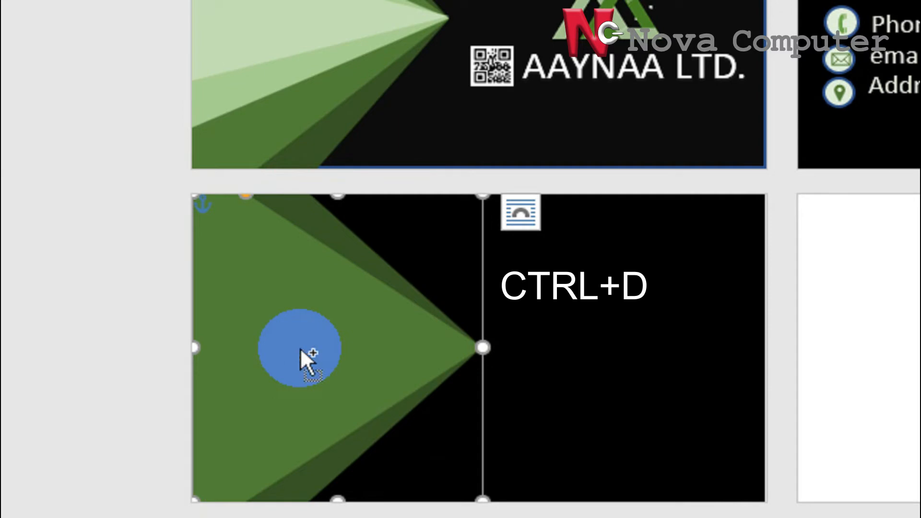
pyautogui.hotkey('ctrl', 'd')
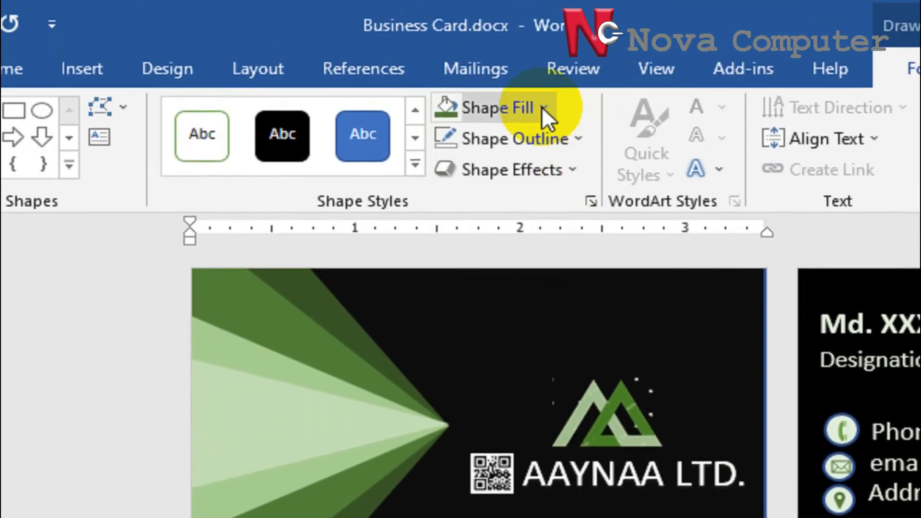
pyautogui.click(544, 50)
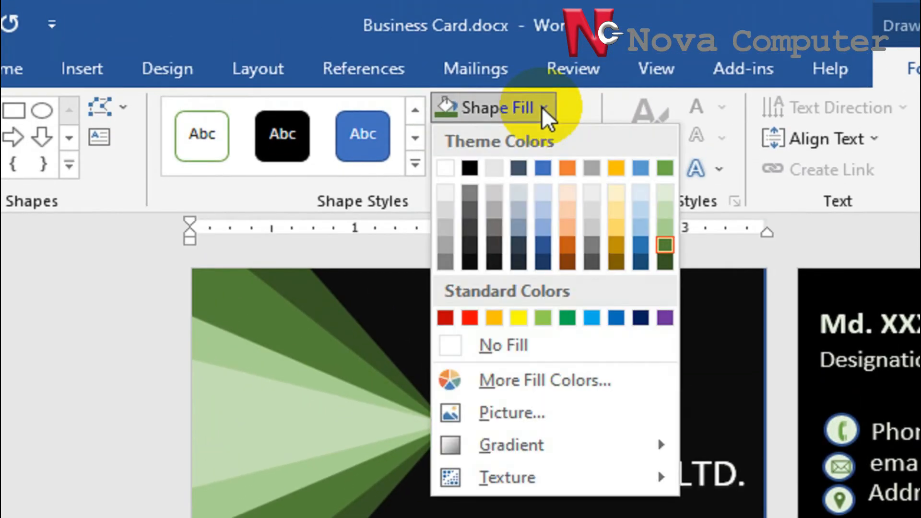
pyautogui.click(663, 227)
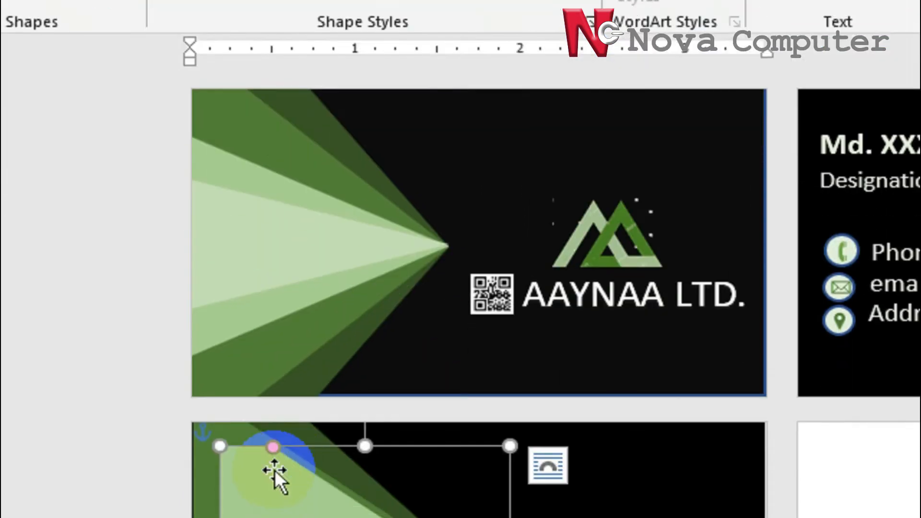
# Sharpen the light green copy into a full triangle, reduce its height, and align its base and tip with the pentagons behind it
pyautogui.moveTo(273, 447); pyautogui.dragTo(223, 449)
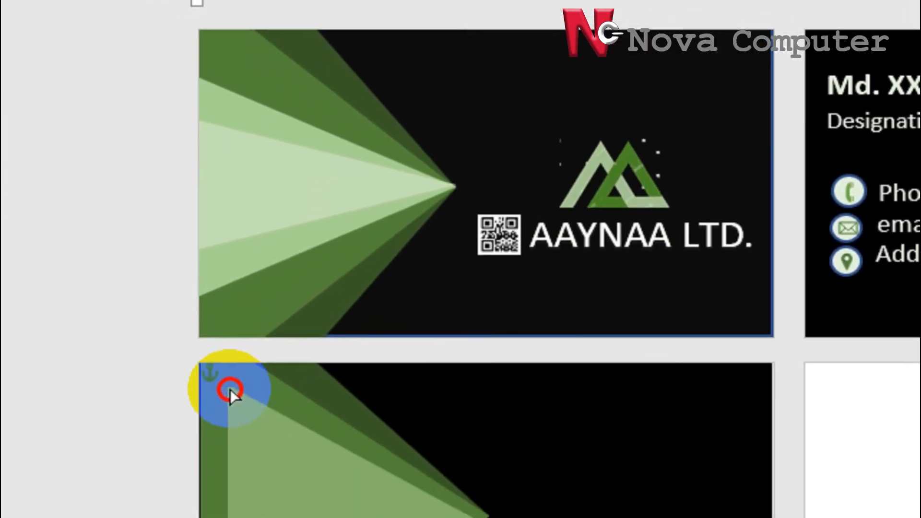
pyautogui.moveTo(230, 390); pyautogui.dragTo(231, 388)
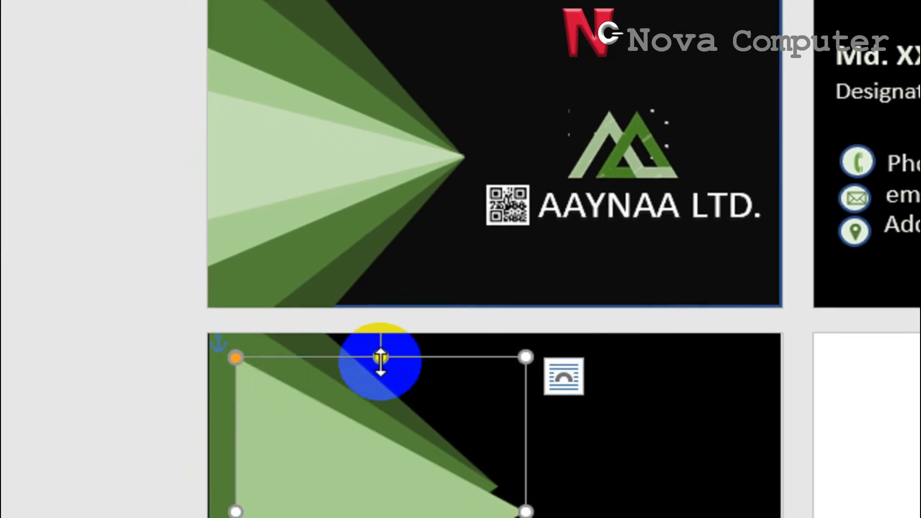
pyautogui.moveTo(382, 357); pyautogui.dragTo(374, 442)
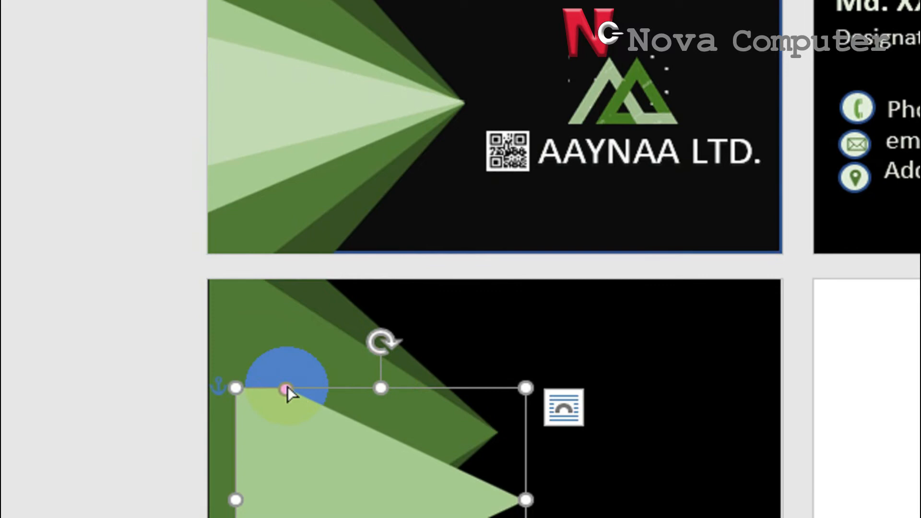
pyautogui.moveTo(287, 387); pyautogui.dragTo(230, 390)
pyautogui.moveTo(331, 376); pyautogui.dragTo(313, 337)
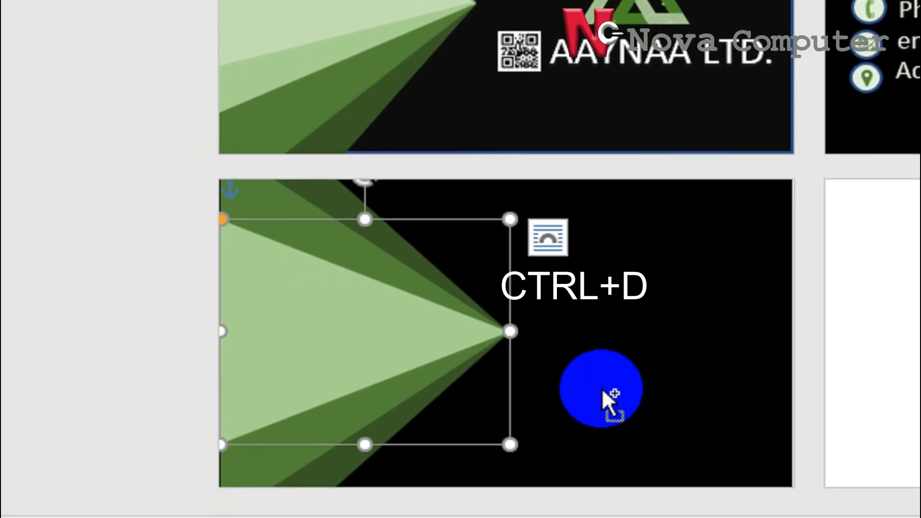
# Duplicate the light green triangle in the second-lightest theme green, reduce its height, and match its base and tip to the shapes behind
pyautogui.hotkey('ctrl', 'd')
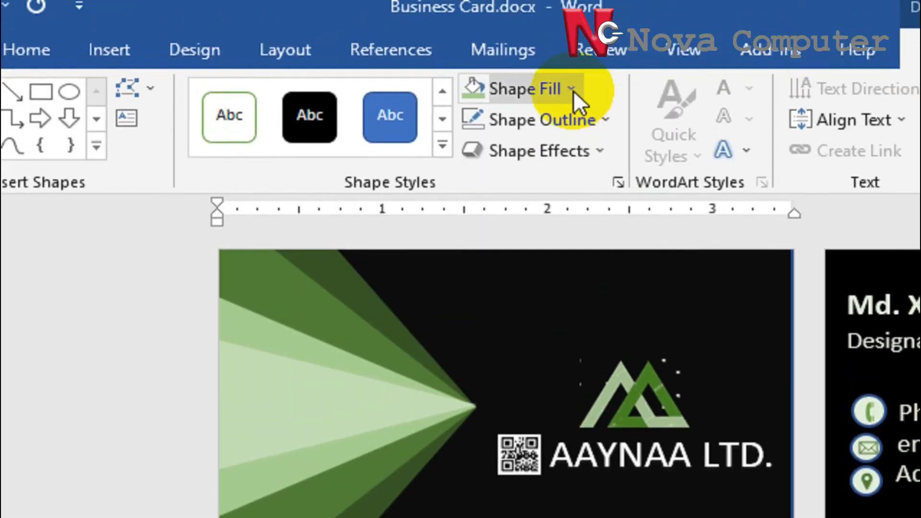
pyautogui.click(573, 90)
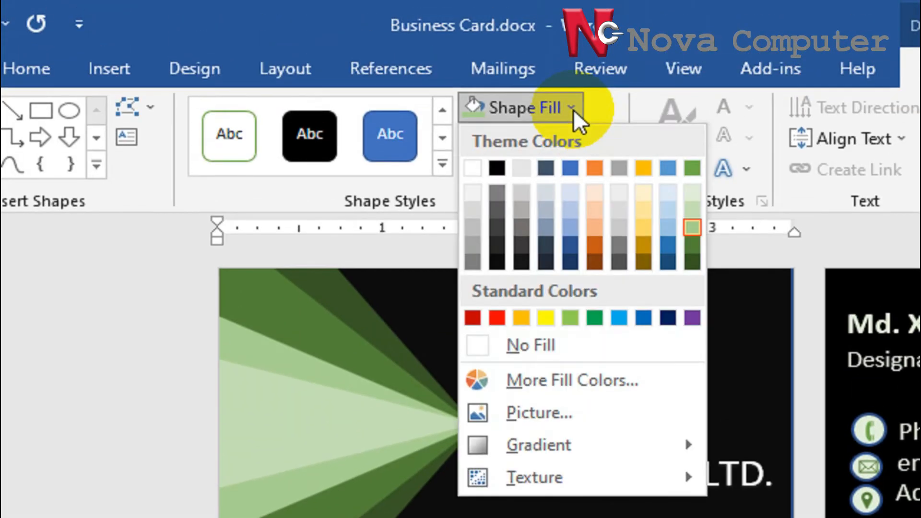
pyautogui.click(679, 211)
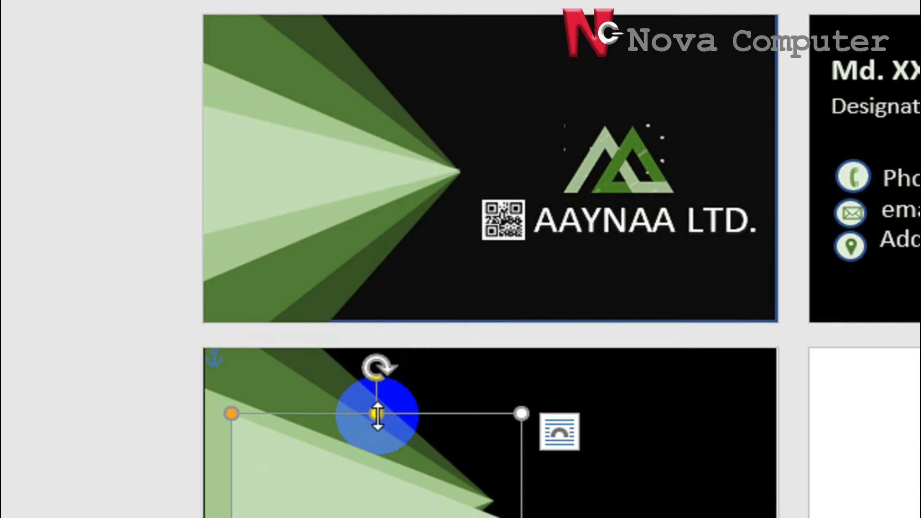
pyautogui.moveTo(377, 413); pyautogui.dragTo(373, 466)
pyautogui.moveTo(373, 390); pyautogui.dragTo(329, 324)
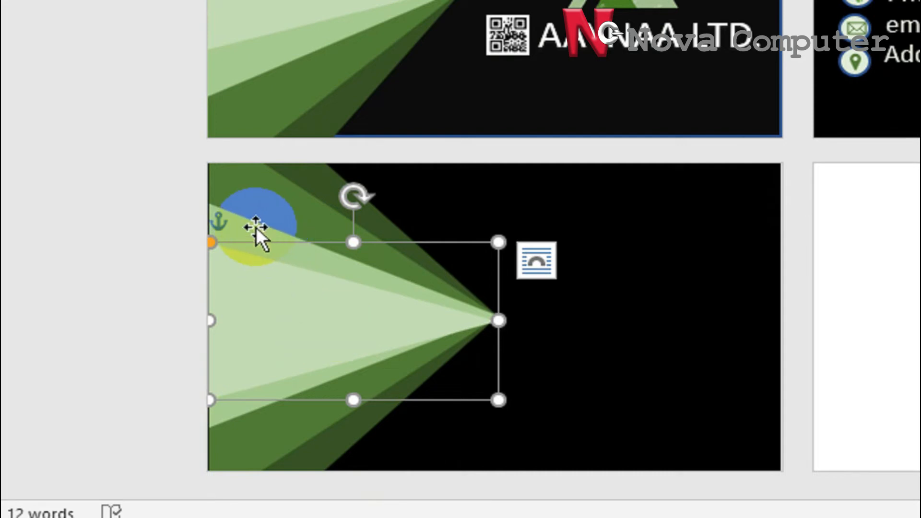
# Select all four green ray shapes and align them with Align Middle and Align Right
pyautogui.moveTo(244, 227); pyautogui.dragTo(244, 176)
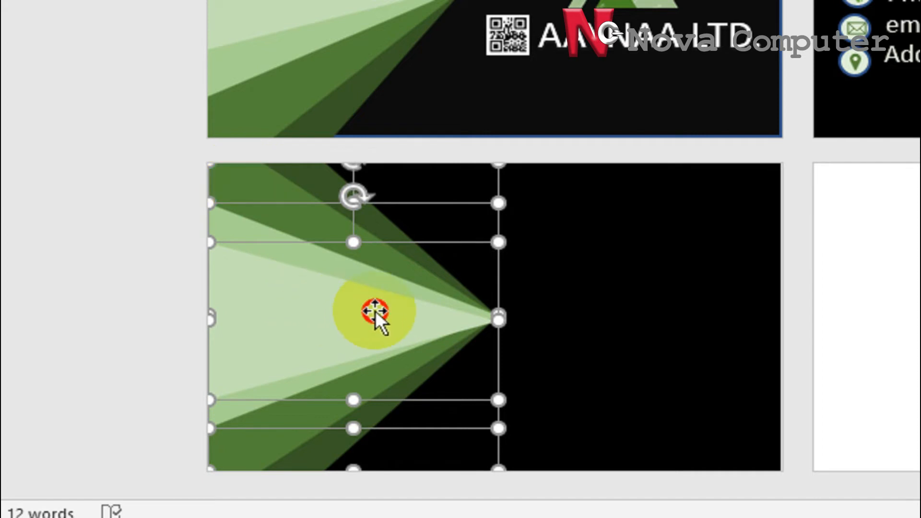
pyautogui.moveTo(375, 312); pyautogui.dragTo(458, 321)
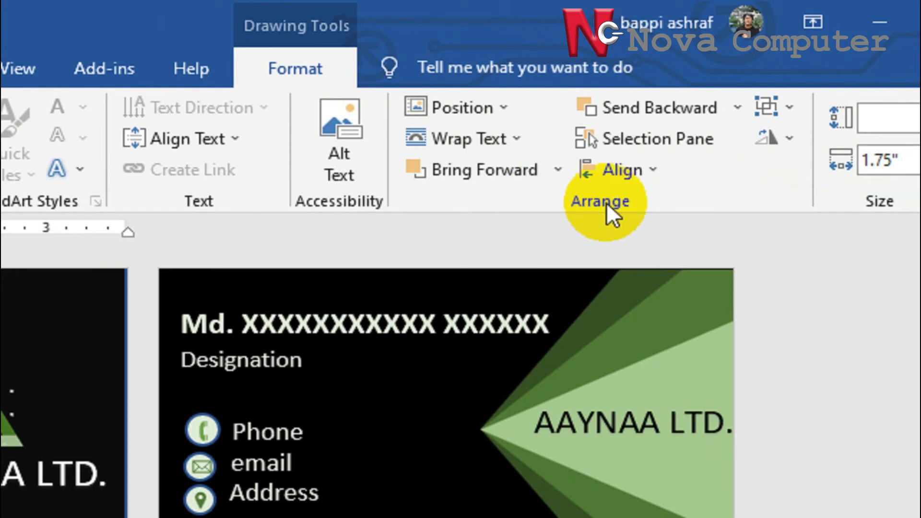
pyautogui.click(653, 170)
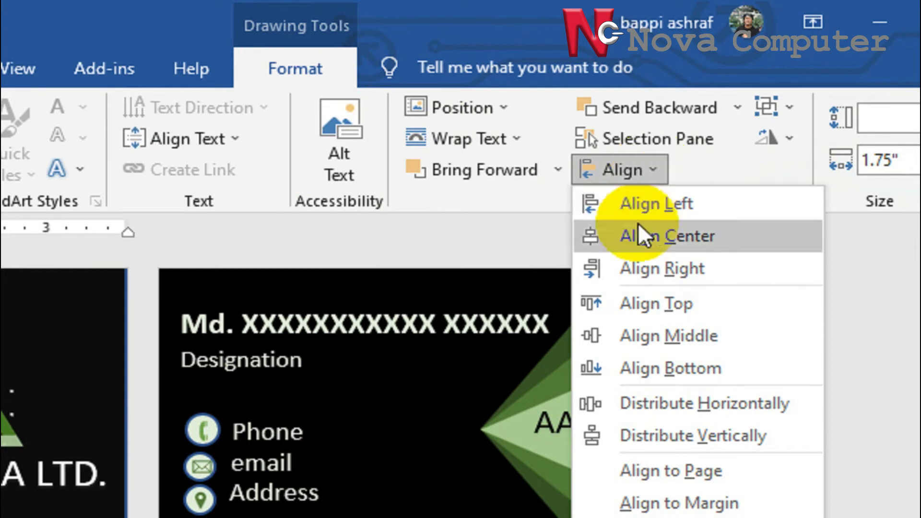
pyautogui.click(643, 338)
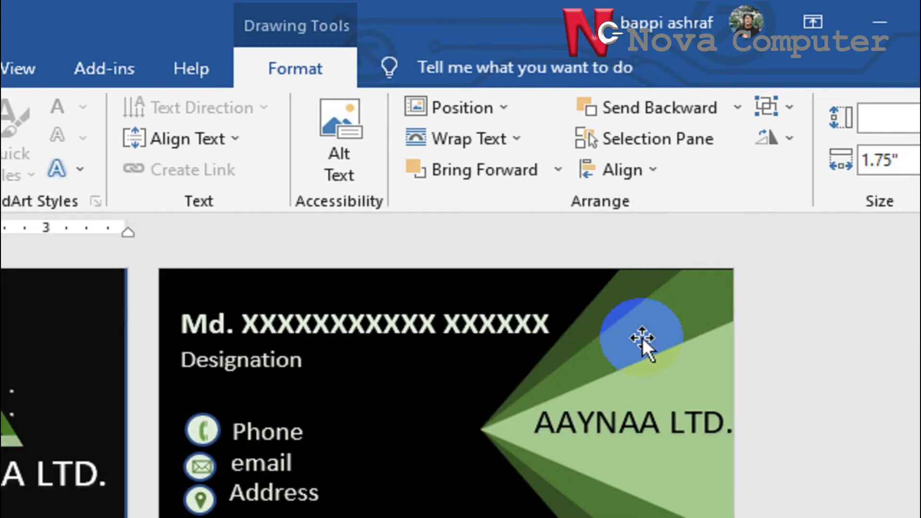
pyautogui.click(648, 165)
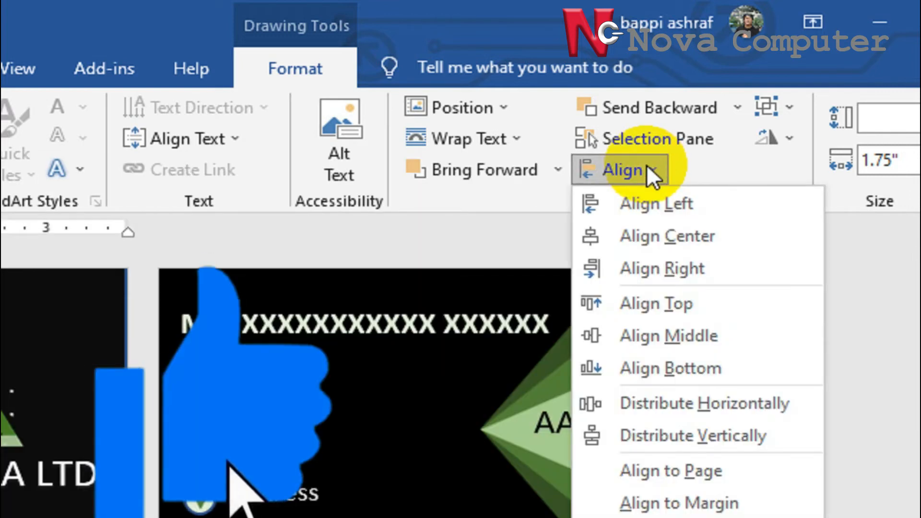
pyautogui.click(641, 268)
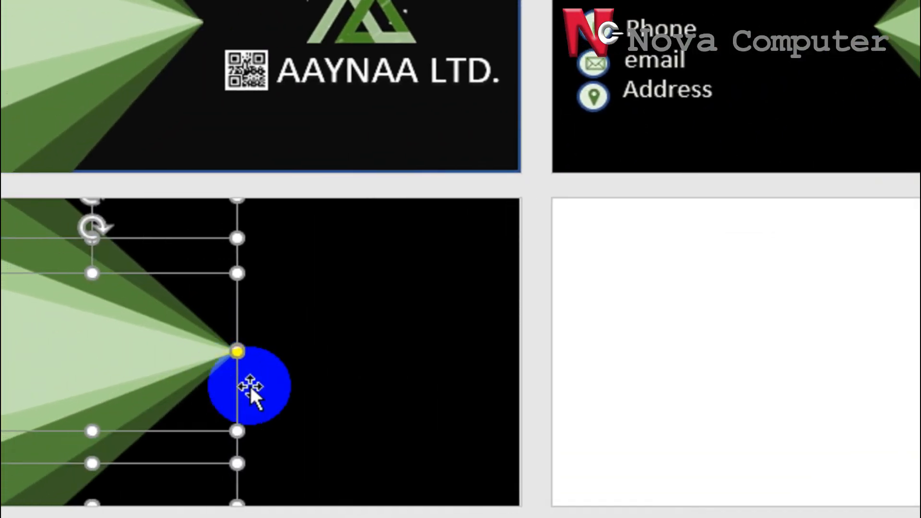
pyautogui.moveTo(251, 389); pyautogui.dragTo(347, 360)
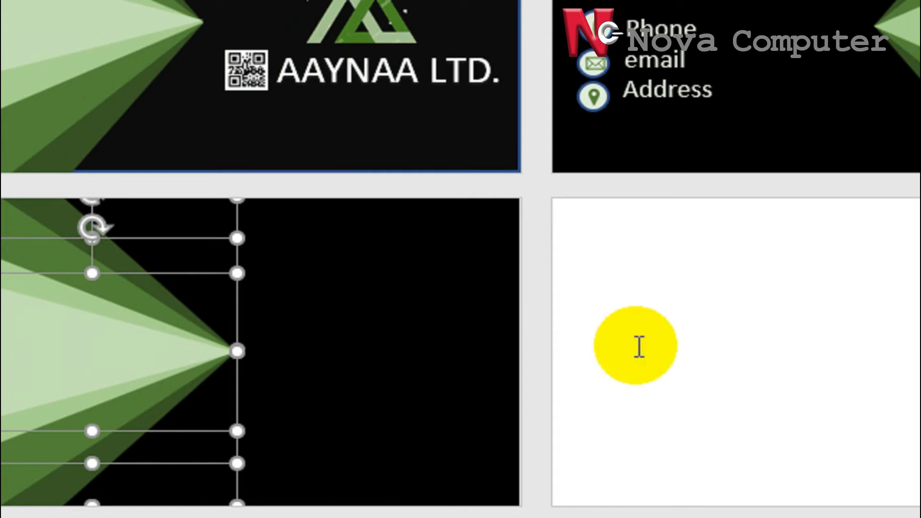
# Insert the picture logo.png from this device's Project folder on drive I: into the blank card page
pyautogui.click(638, 346)
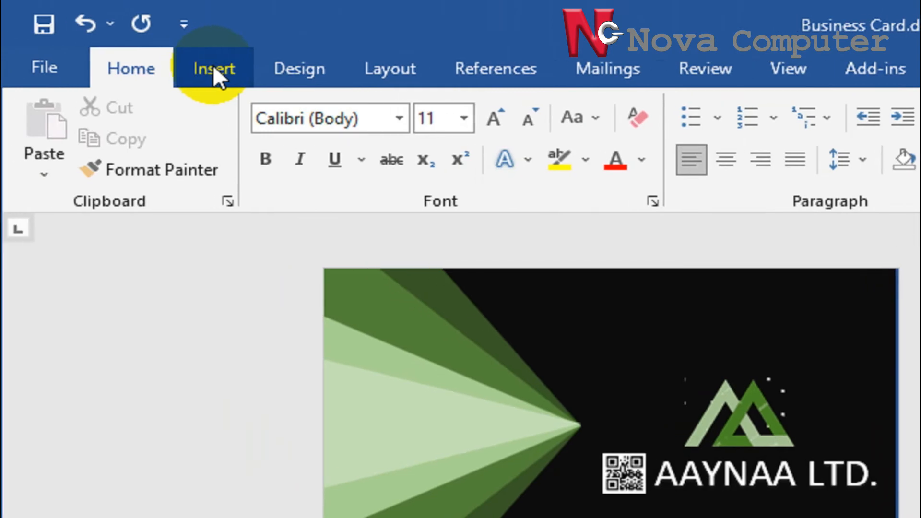
pyautogui.click(213, 67)
pyautogui.click(291, 151)
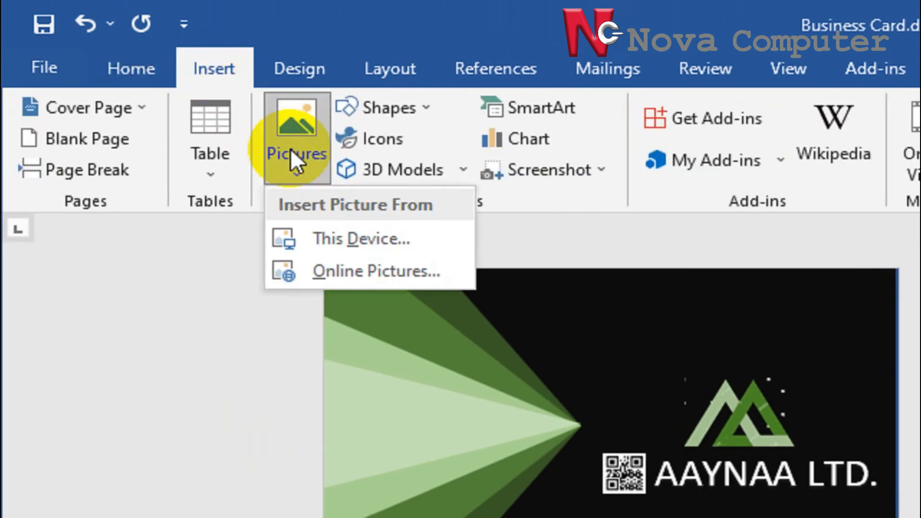
pyautogui.click(327, 229)
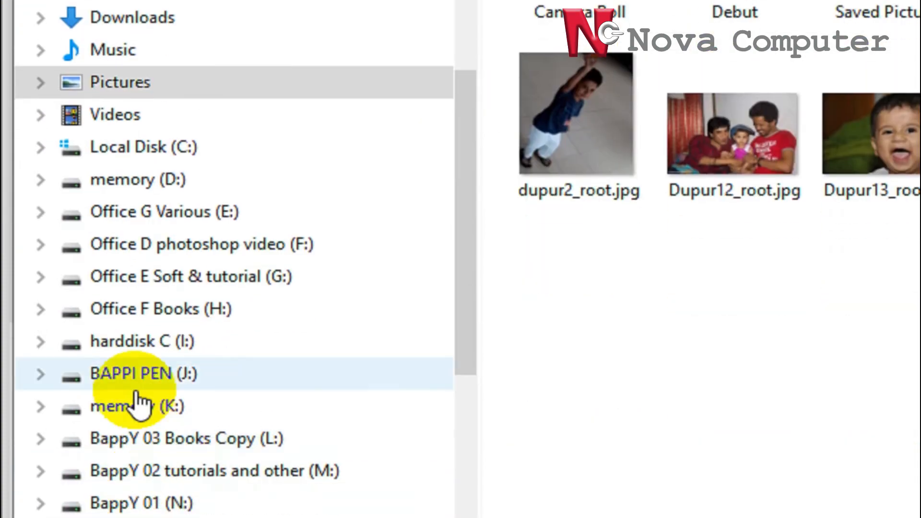
pyautogui.click(129, 340)
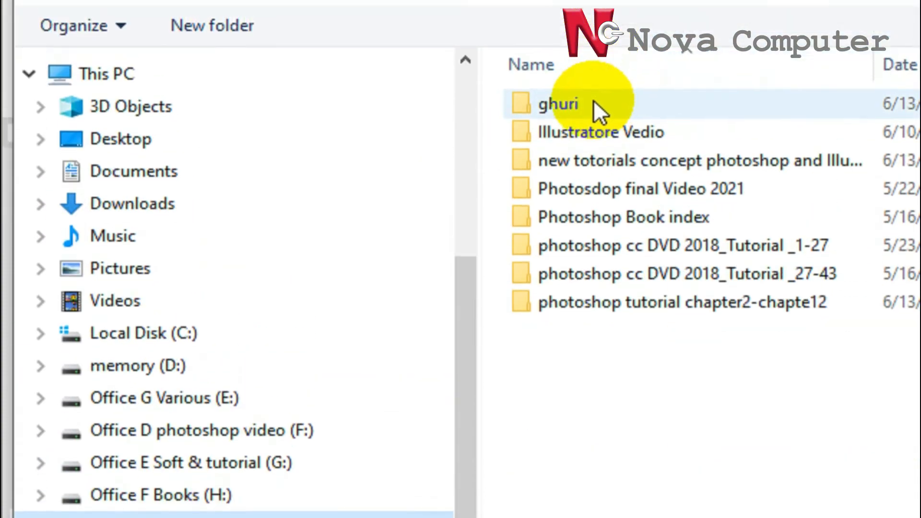
pyautogui.doubleClick(594, 100)
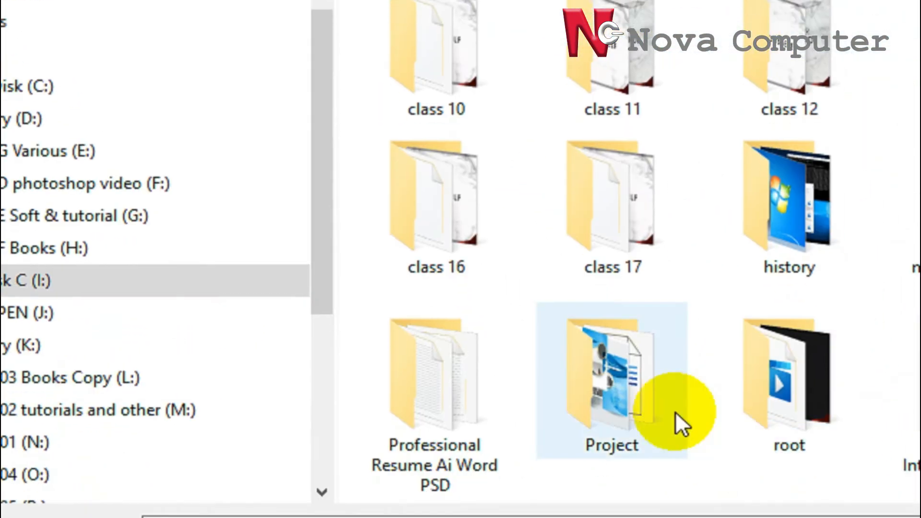
pyautogui.doubleClick(612, 388)
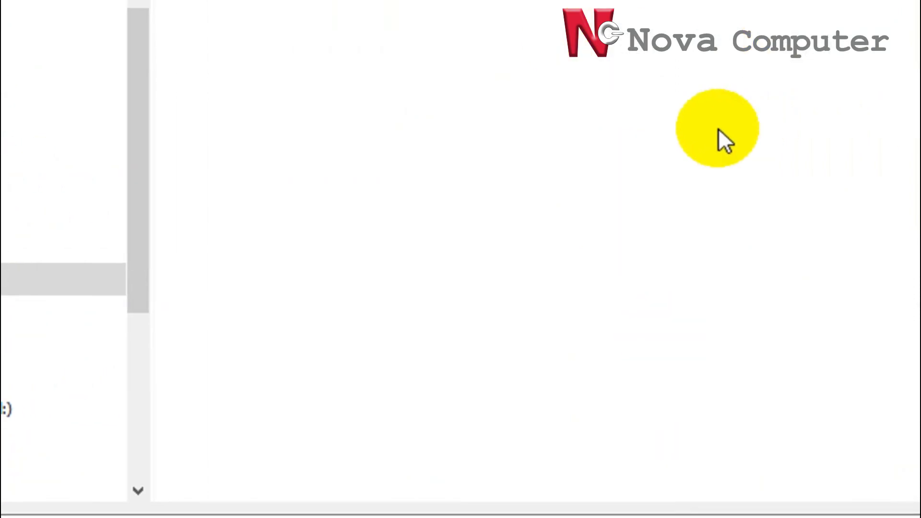
pyautogui.doubleClick(234, 67)
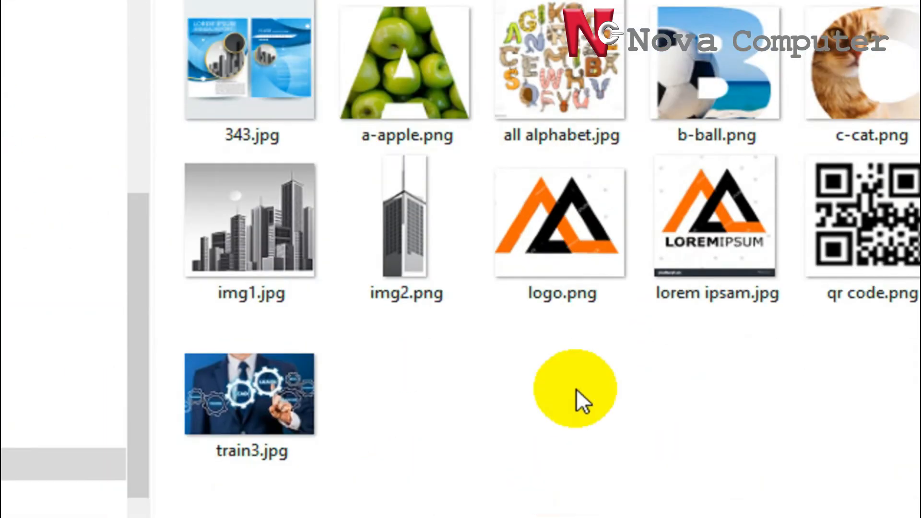
pyautogui.click(574, 203)
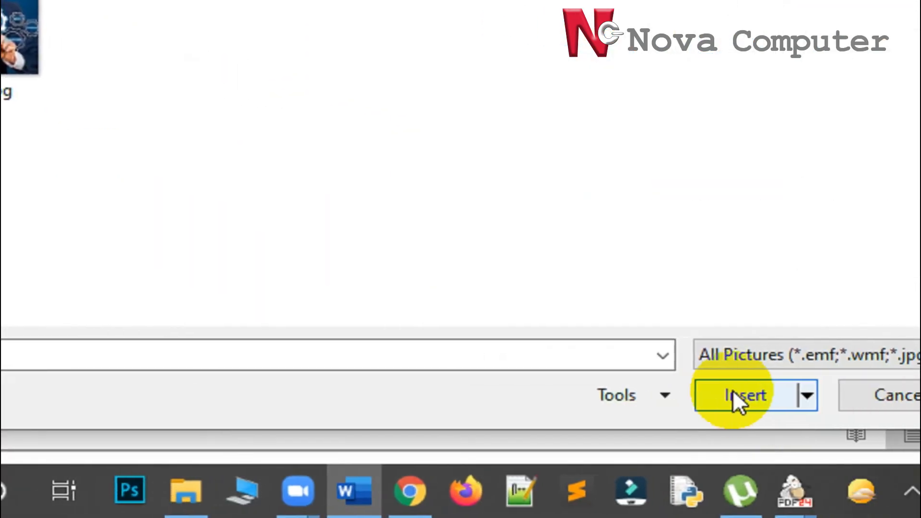
pyautogui.click(920, 517)
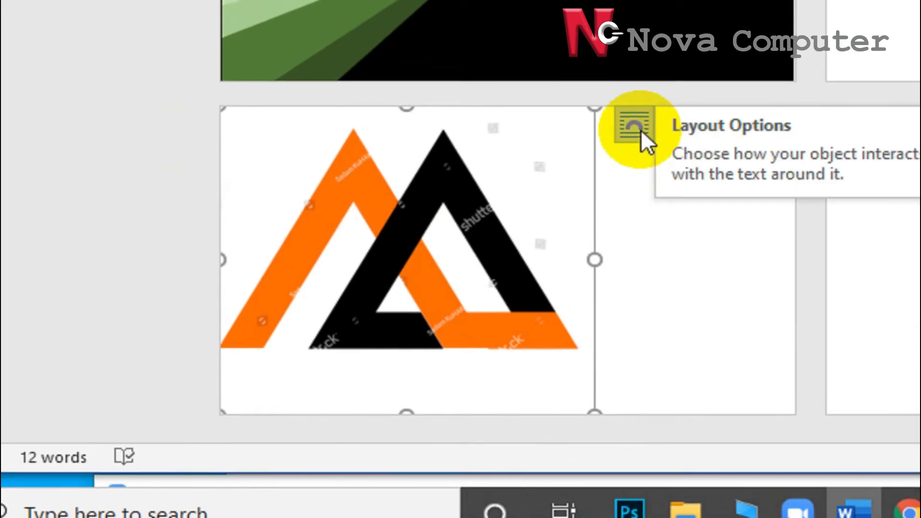
# Set the logo picture's text wrapping to In Front of Text and move it onto the black card
pyautogui.click(641, 129)
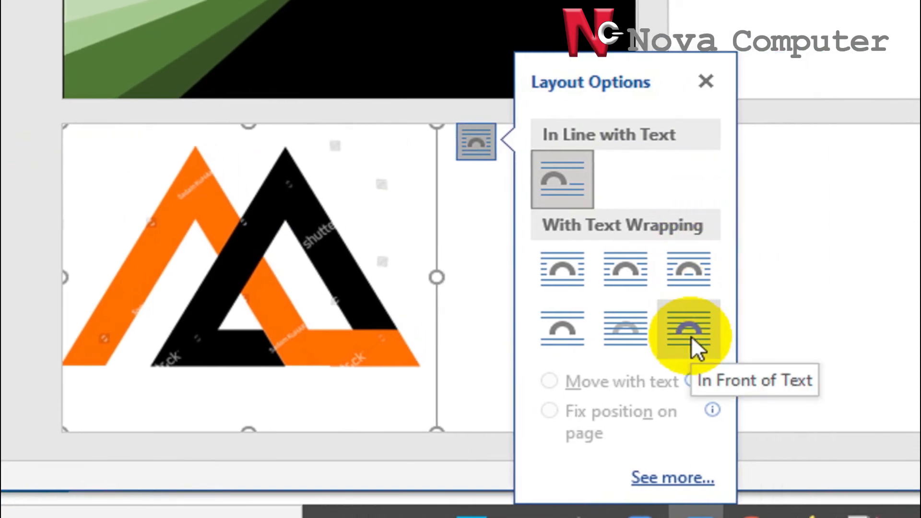
pyautogui.click(691, 331)
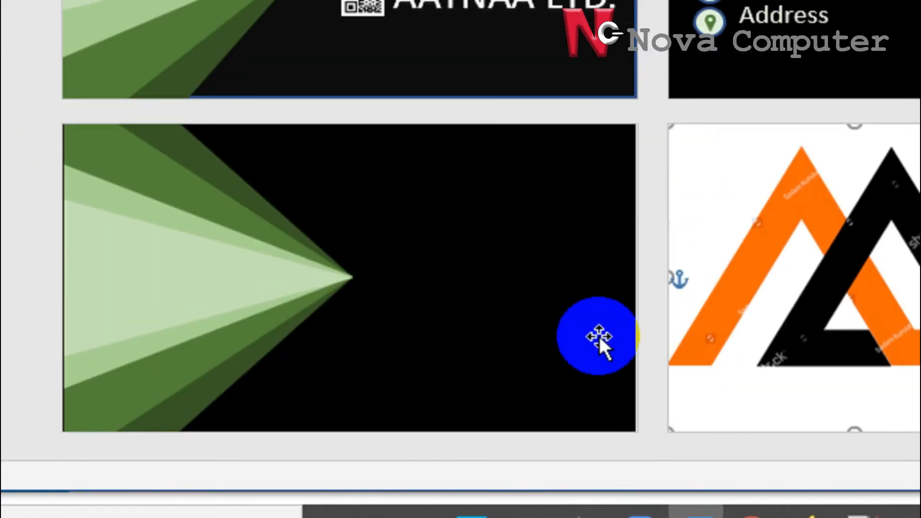
pyautogui.click(859, 239)
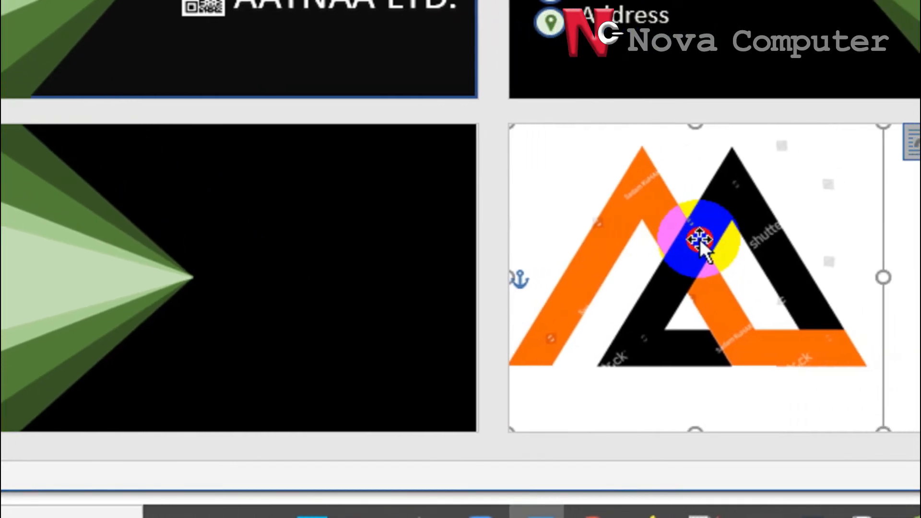
pyautogui.moveTo(700, 239); pyautogui.dragTo(291, 265)
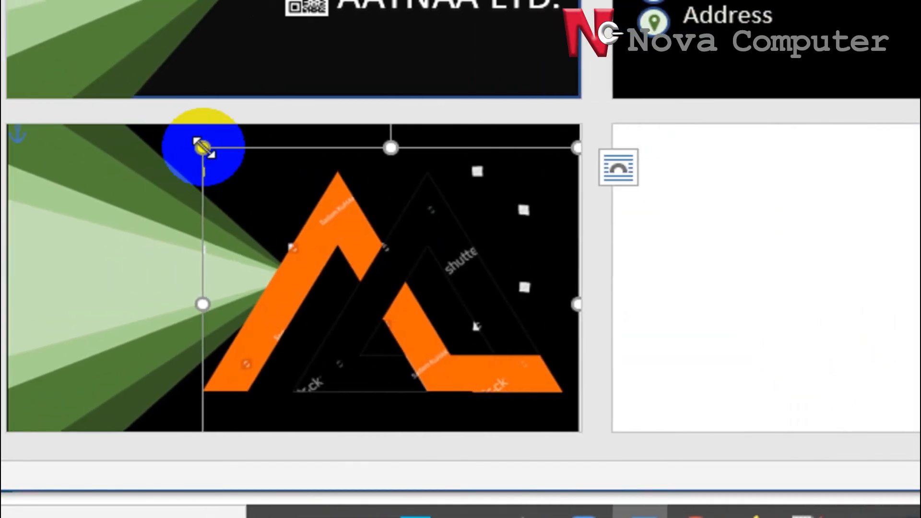
# Shrink the logo proportionally and position it in the black area beside the green rays
pyautogui.moveTo(99, 148); pyautogui.dragTo(273, 273)
pyautogui.moveTo(400, 273); pyautogui.dragTo(494, 347)
pyautogui.moveTo(527, 393); pyautogui.dragTo(456, 219)
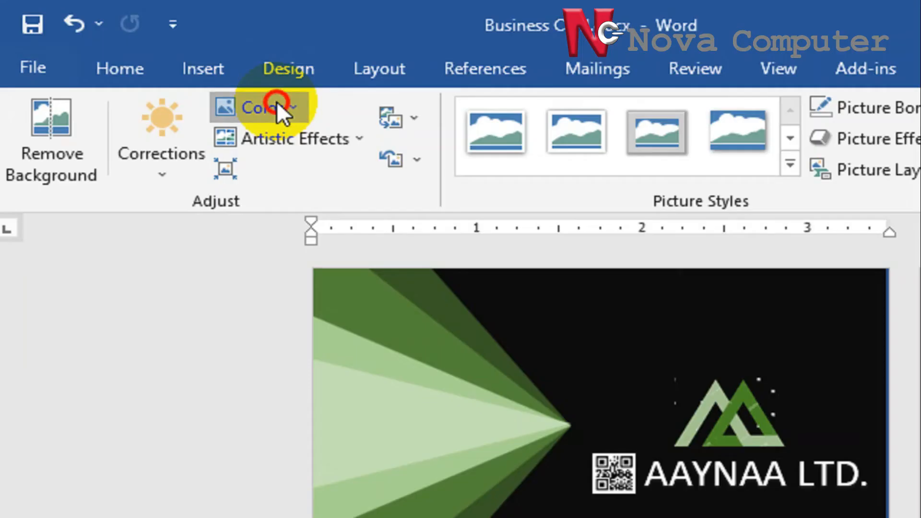
# Recolor the logo with Green, Accent color 6 Light and adjust its position on the black background
pyautogui.click(277, 102)
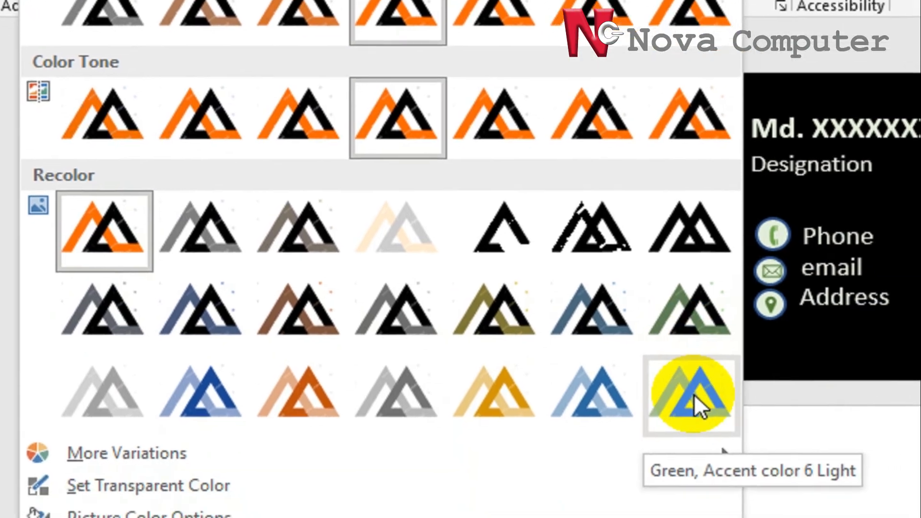
pyautogui.click(694, 395)
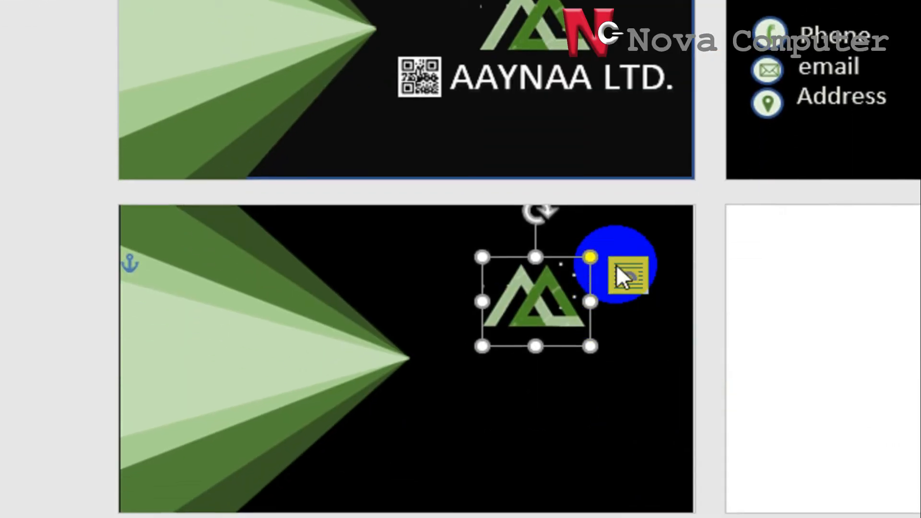
pyautogui.moveTo(591, 257)
pyautogui.mouseDown()
pyautogui.moveTo(575, 273)
pyautogui.moveTo(591, 257)
pyautogui.mouseUp()
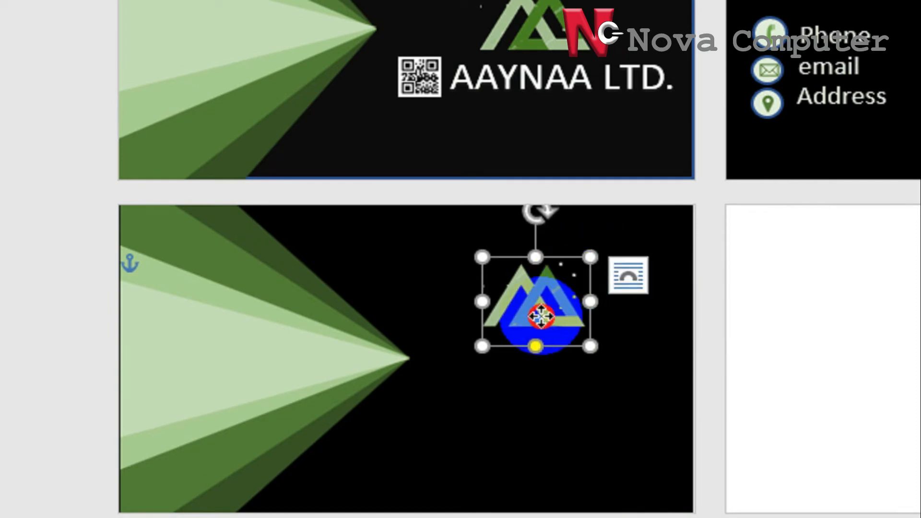
pyautogui.moveTo(542, 316); pyautogui.dragTo(626, 313)
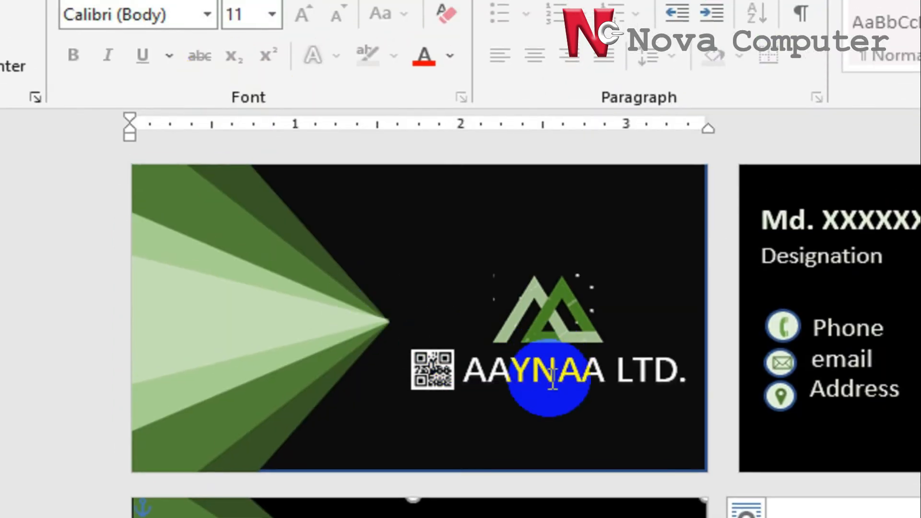
# Select the company name AAYNAA LTD. on the finished sample card and copy it
pyautogui.doubleClick(553, 379)
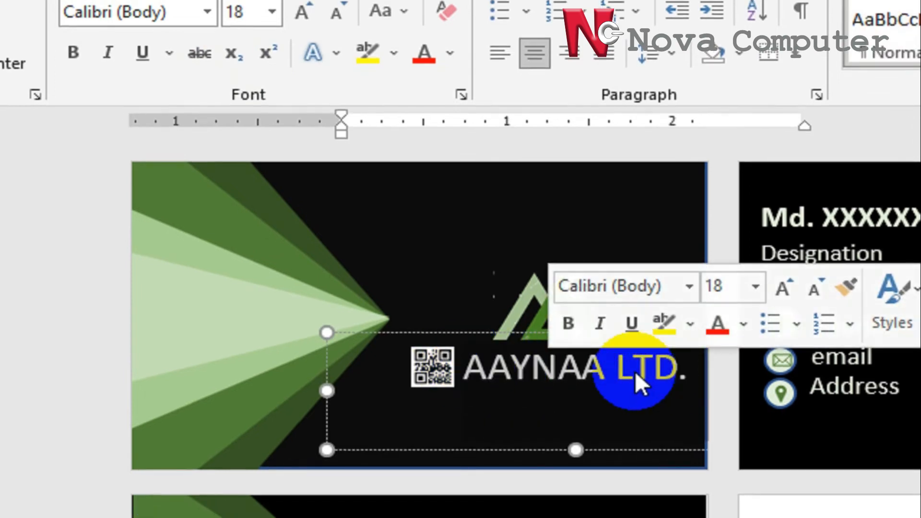
pyautogui.doubleClick(614, 370)
pyautogui.moveTo(605, 370); pyautogui.dragTo(522, 372)
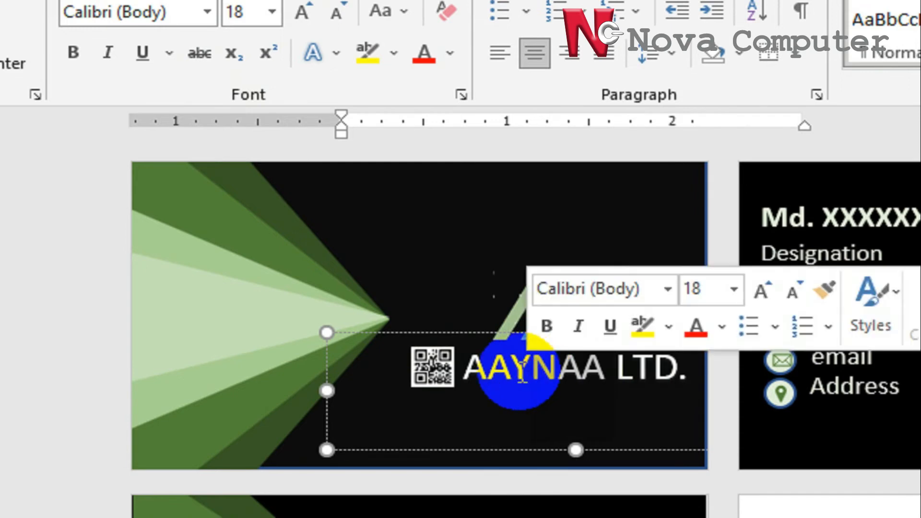
pyautogui.click(674, 372)
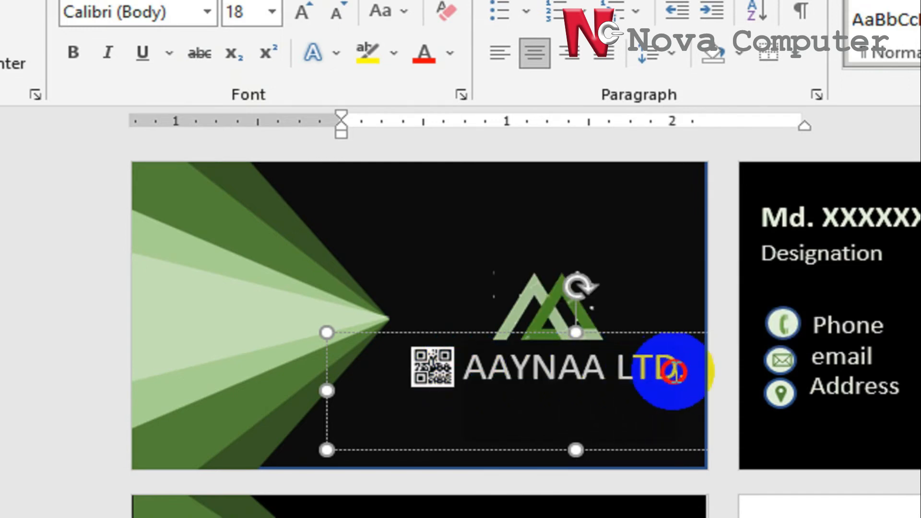
pyautogui.rightClick(618, 370)
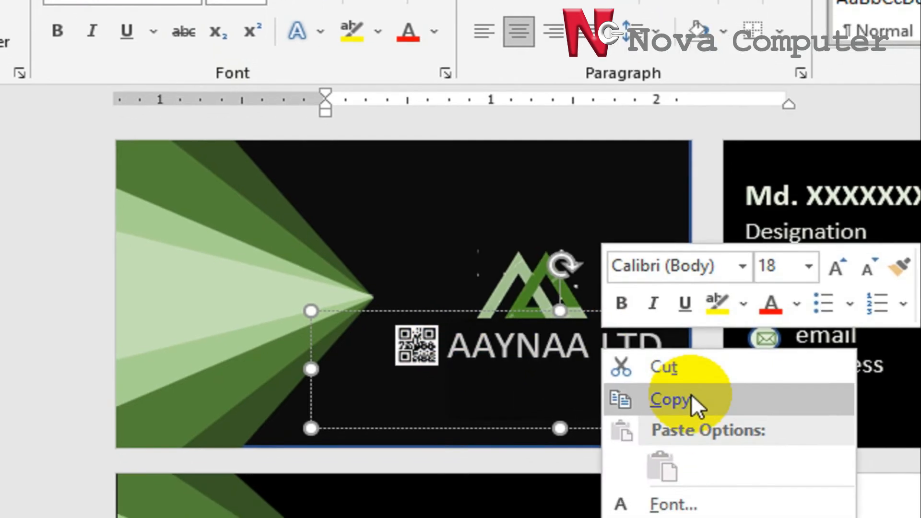
pyautogui.click(692, 394)
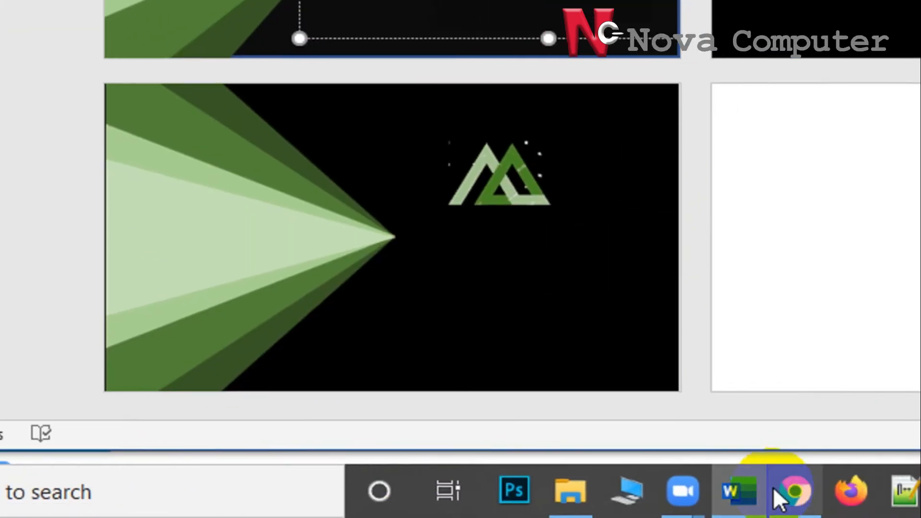
# Switch to Chrome, search Google in a new tab for "qr code generator" and open the qr-code-generator.com result
pyautogui.moveTo(791, 499)
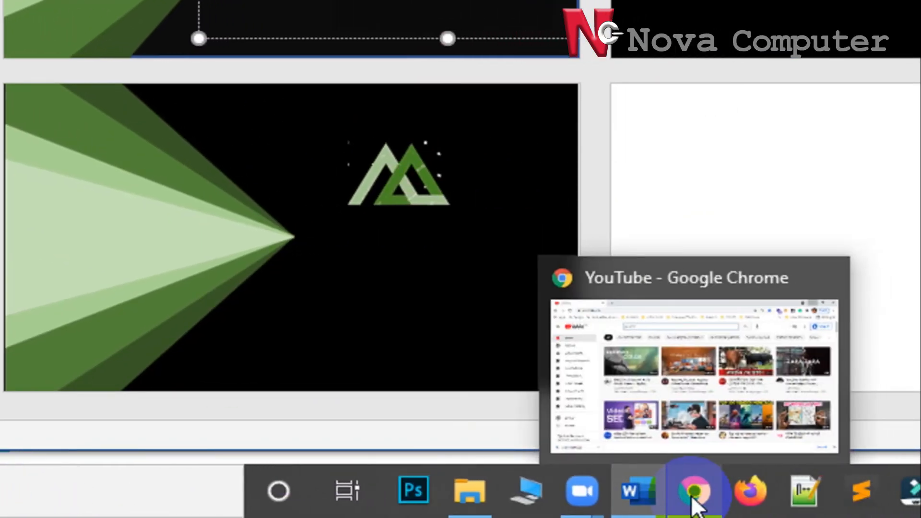
pyautogui.click(693, 494)
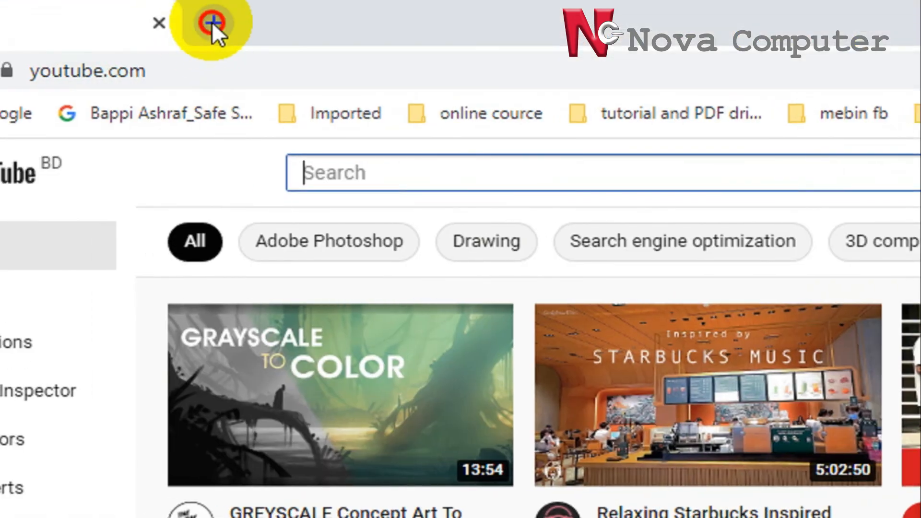
pyautogui.click(212, 21)
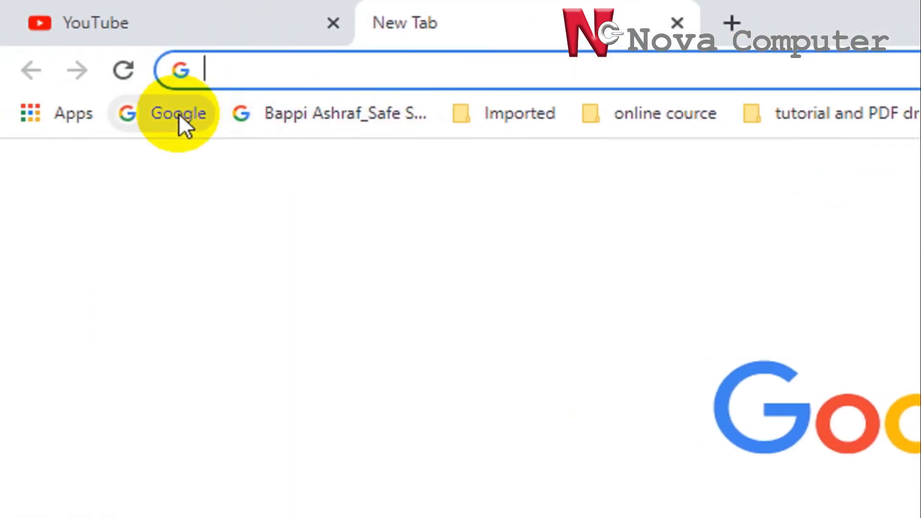
pyautogui.click(24, 115)
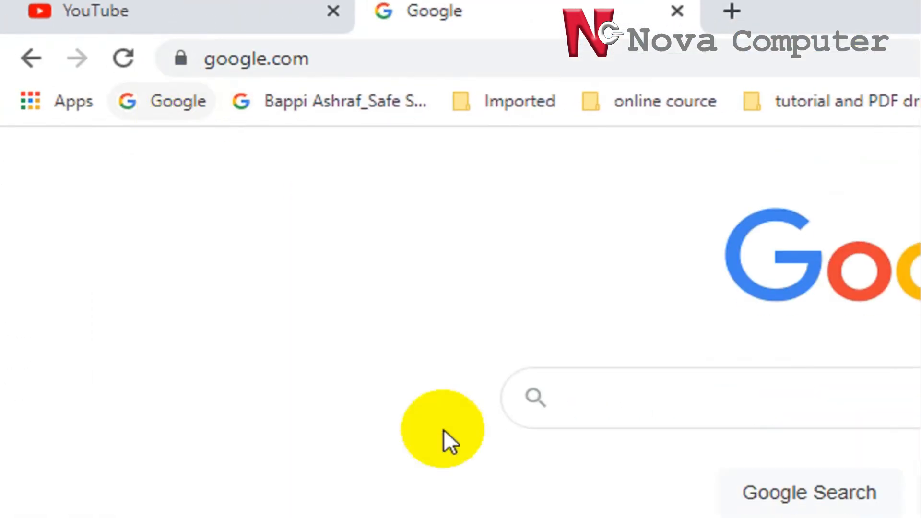
pyautogui.click(624, 389)
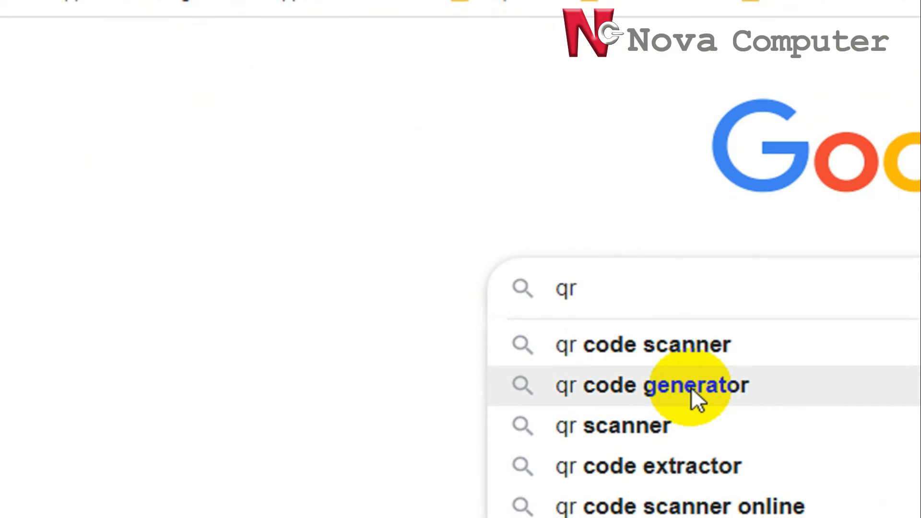
pyautogui.click(692, 388)
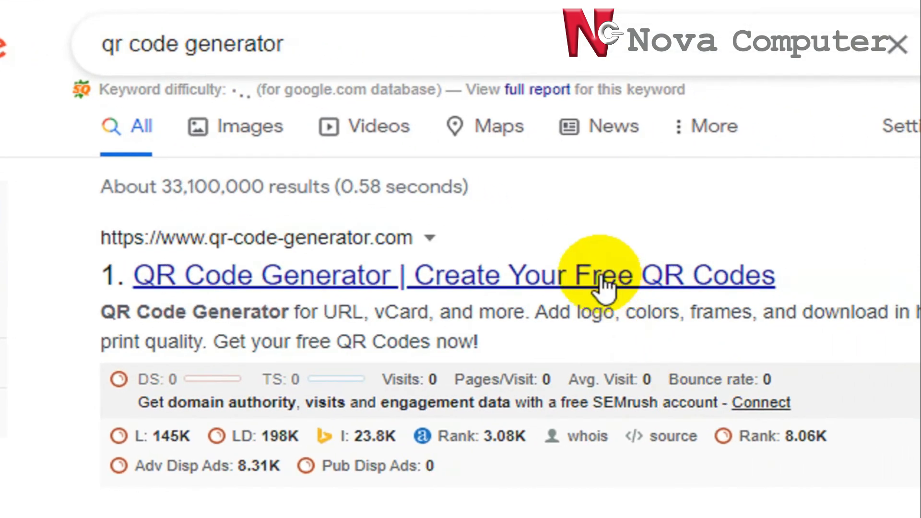
pyautogui.click(603, 281)
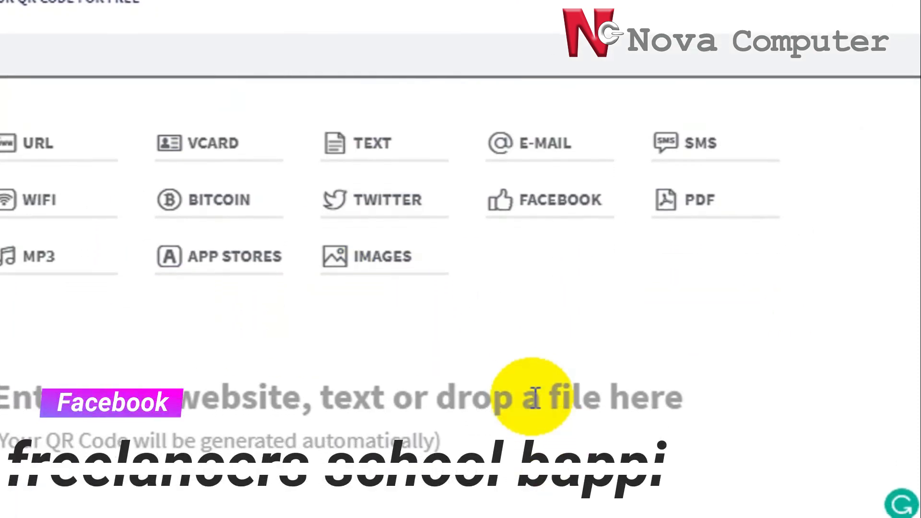
# Choose the vCard QR code type and enter the contact's first name, last name and the company AAYNAA LTD
pyautogui.scroll(-4, 811, 449)
pyautogui.scroll(-4, 713, 402)
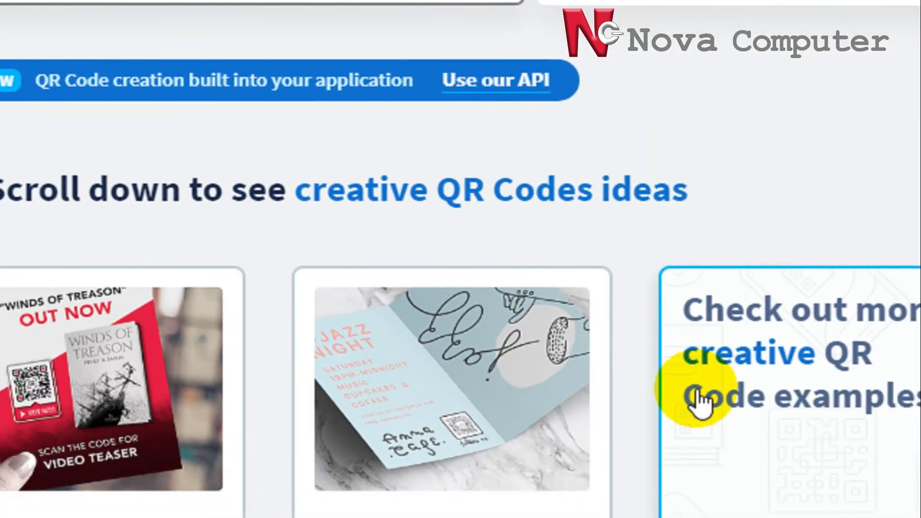
pyautogui.scroll(9, 212, 393)
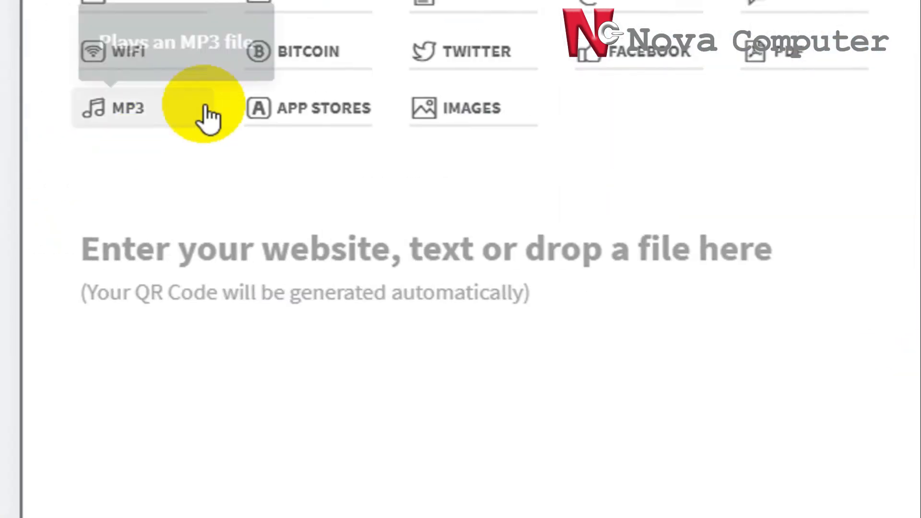
pyautogui.click(338, 80)
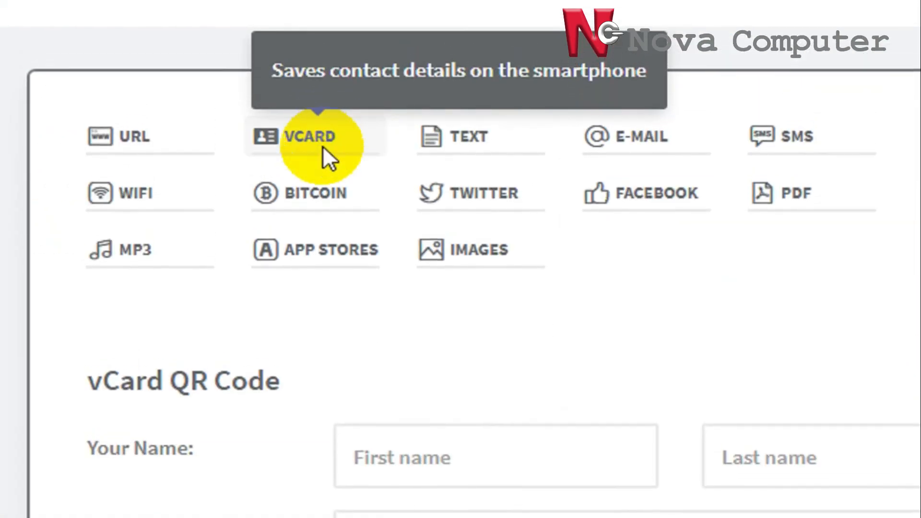
pyautogui.click(452, 459)
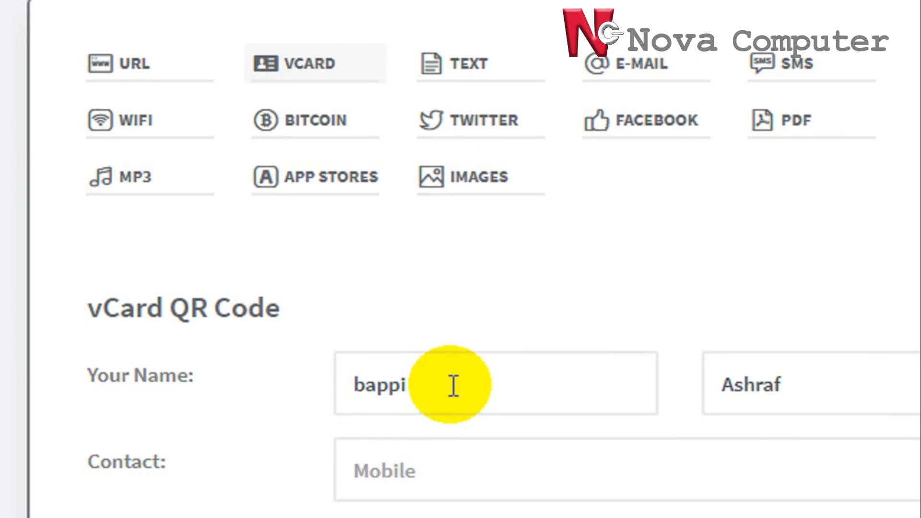
pyautogui.scroll(-3, 705, 253)
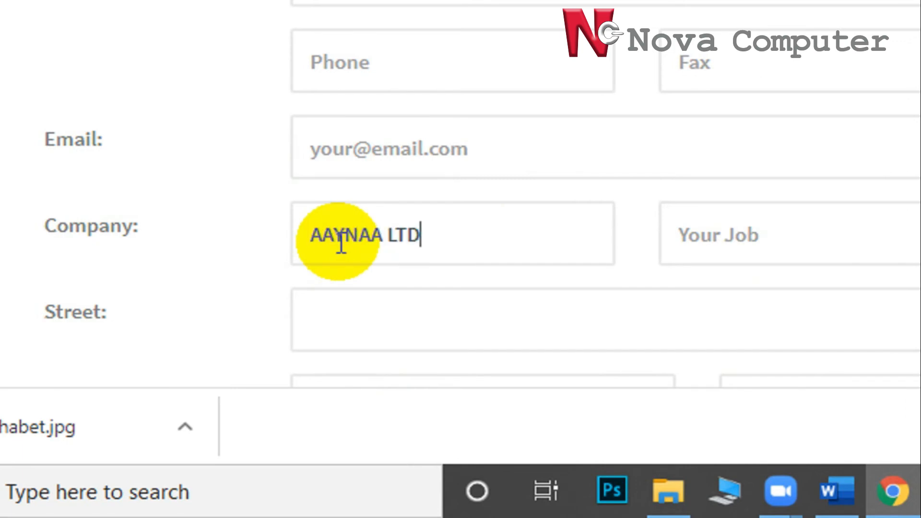
# Generate the vCard QR code from the completed form, leaving scan tracking off, and review the generated code
pyautogui.scroll(-5, 676, 144)
pyautogui.scroll(-7, 528, 139)
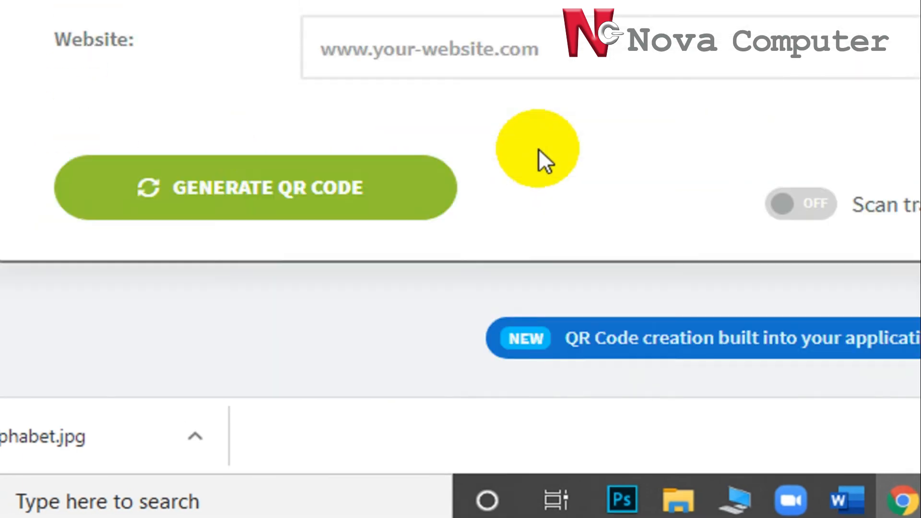
pyautogui.scroll(-3, 539, 148)
pyautogui.scroll(4, 538, 142)
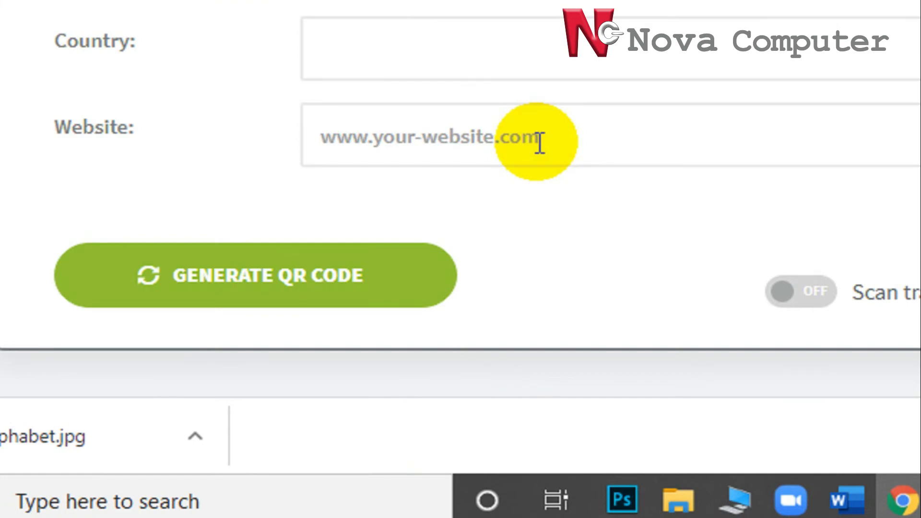
pyautogui.scroll(10, 540, 143)
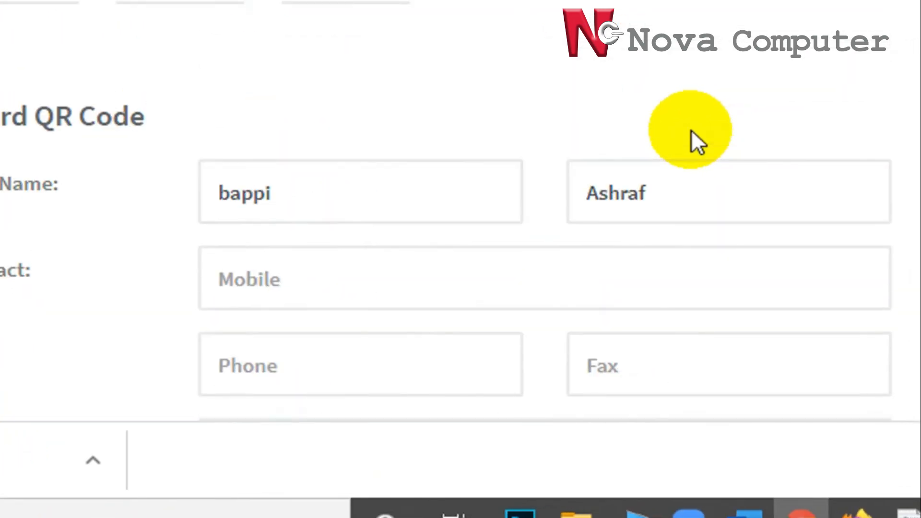
pyautogui.scroll(-5, 691, 131)
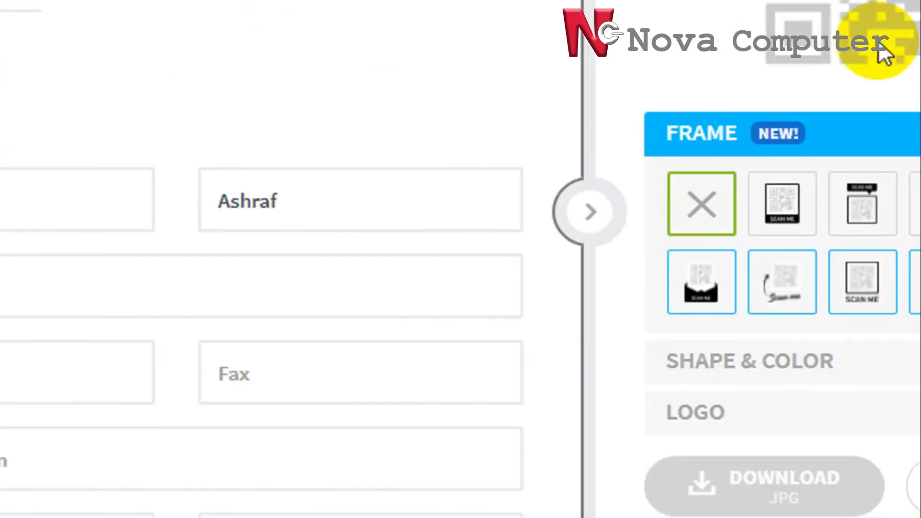
pyautogui.scroll(-6, 232, 389)
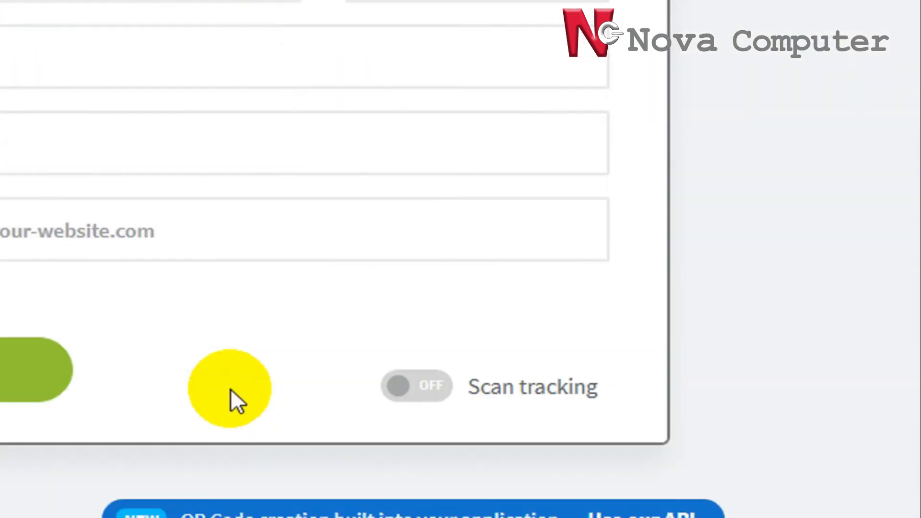
pyautogui.click(223, 247)
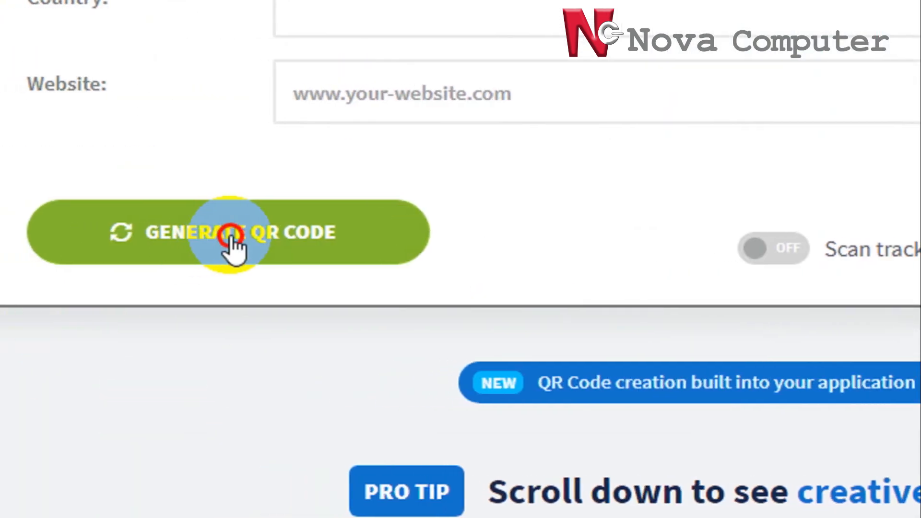
pyautogui.scroll(15, 669, 417)
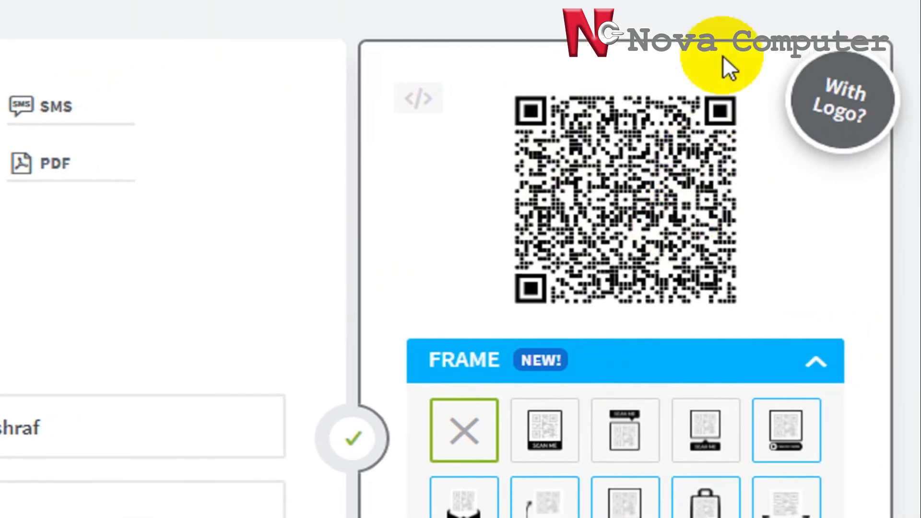
pyautogui.scroll(-2, 680, 390)
pyautogui.scroll(-1, 681, 391)
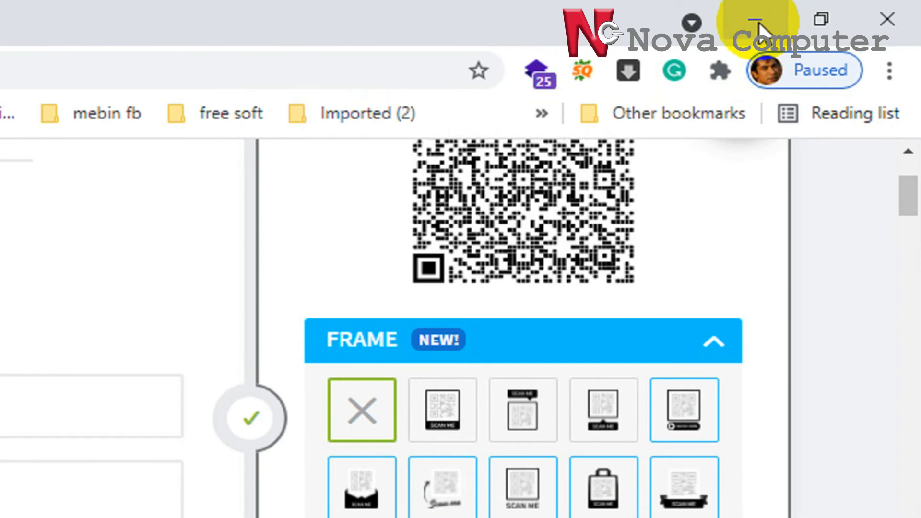
# Return to Word and insert the picture qr code.png from this device's Project > Final folder
pyautogui.click(756, 20)
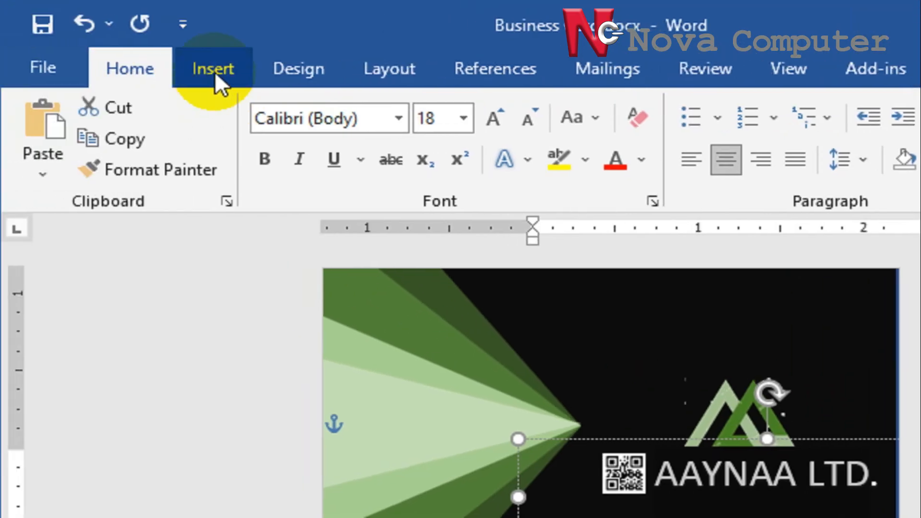
pyautogui.click(214, 71)
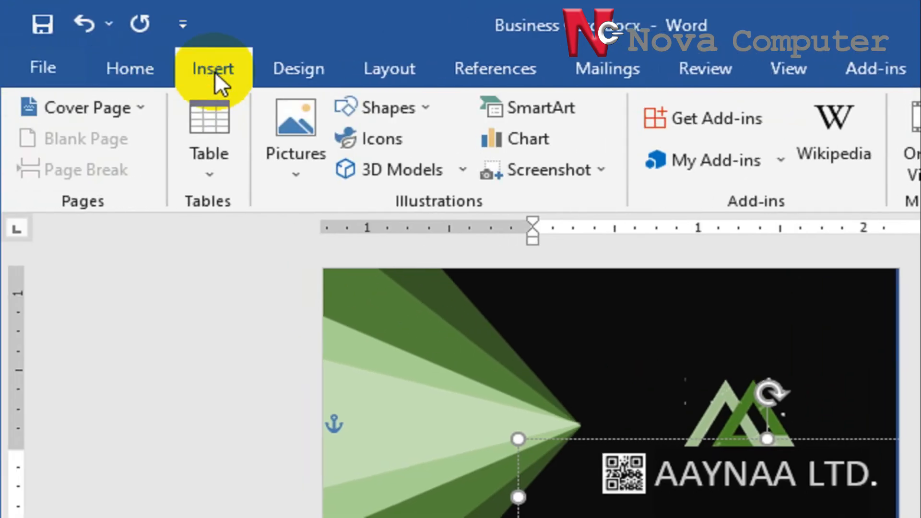
pyautogui.click(303, 173)
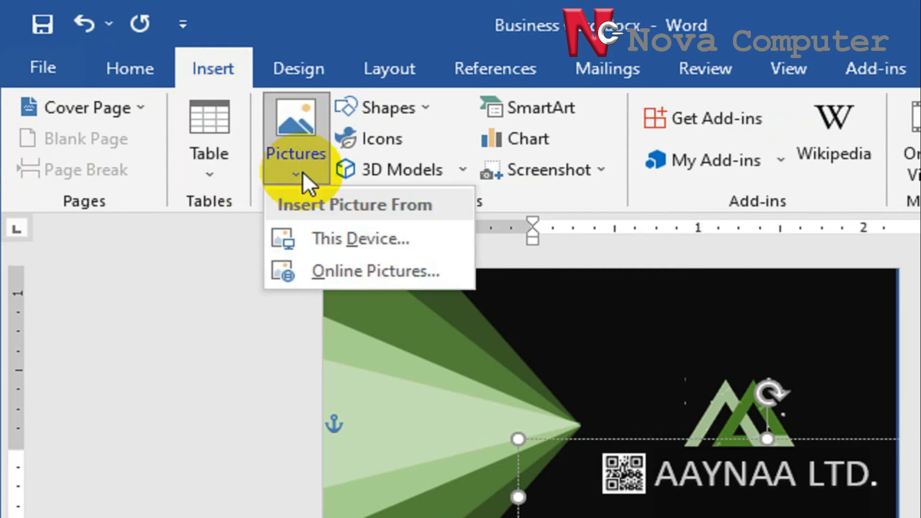
pyautogui.click(329, 236)
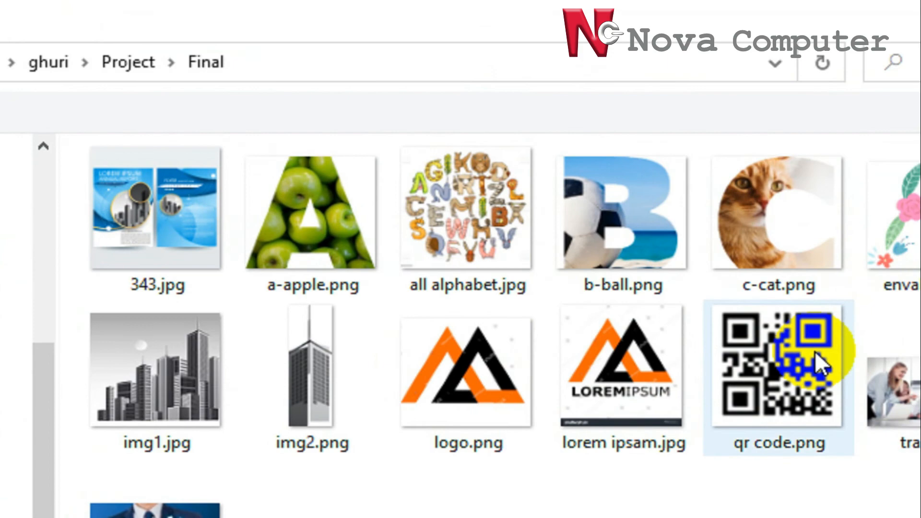
pyautogui.click(818, 365)
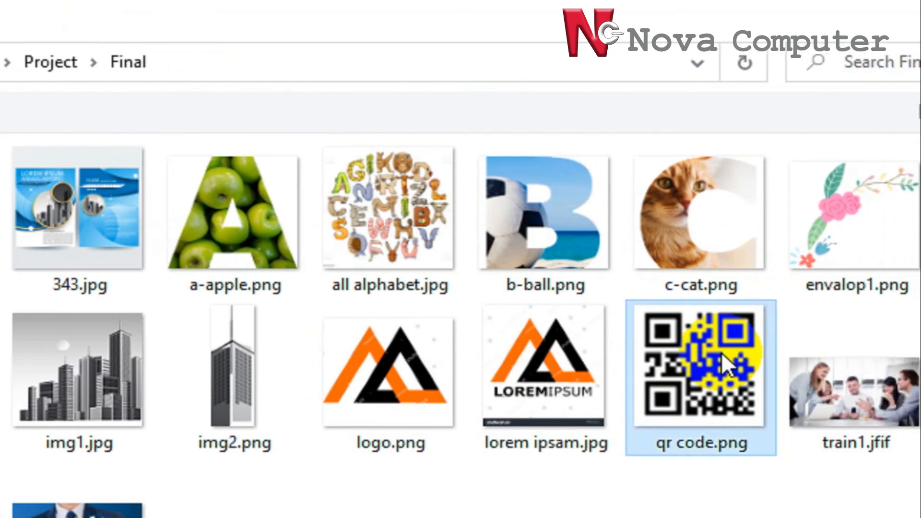
pyautogui.click(787, 428)
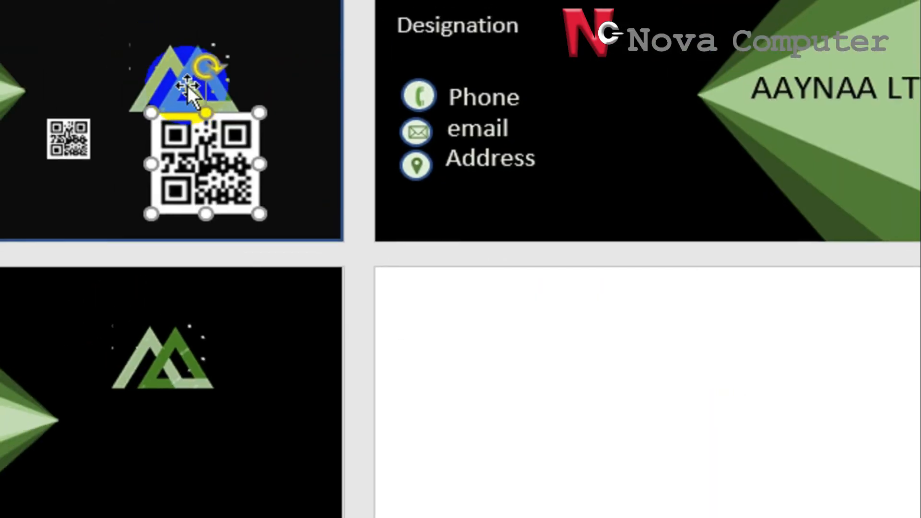
# Undo the misplaced QR code changes on the upper card so its AAYNAA LTD. text is restored
pyautogui.moveTo(252, 156); pyautogui.dragTo(227, 429)
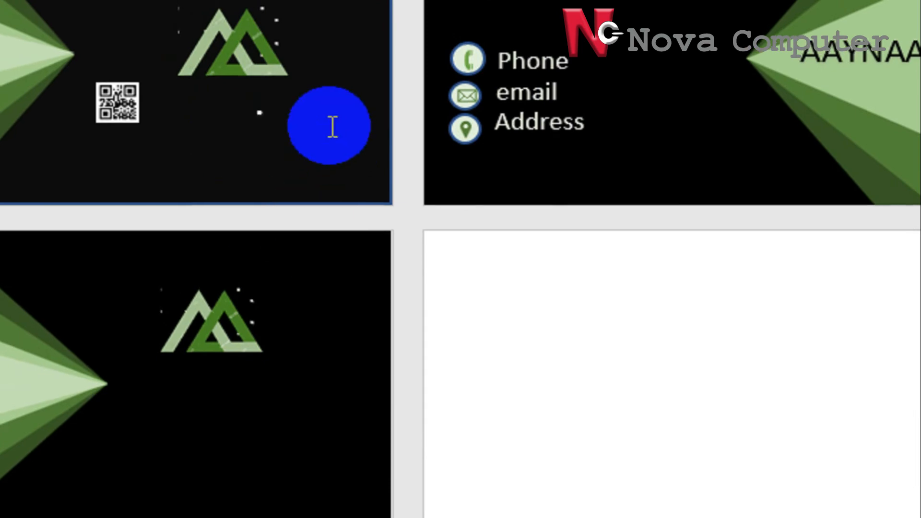
pyautogui.click(332, 124)
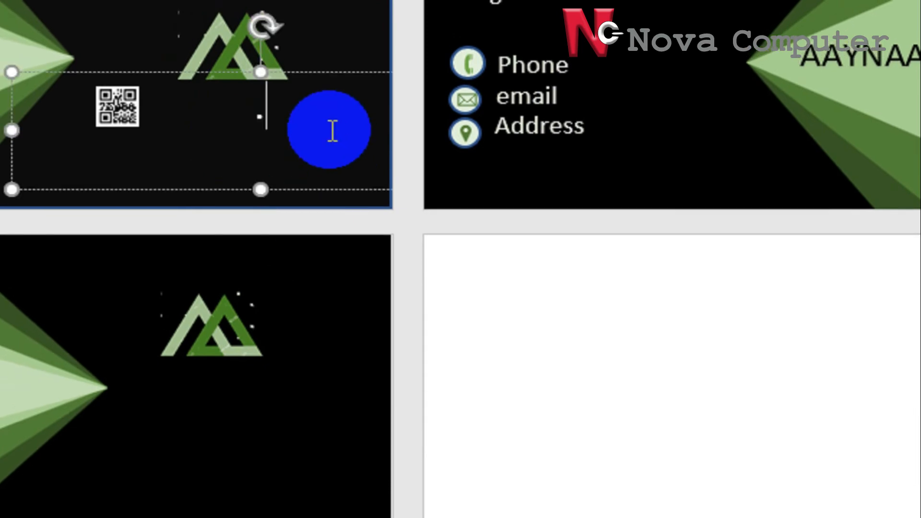
pyautogui.hotkey('ctrl', 'z')
pyautogui.hotkey('ctrl', 'z')
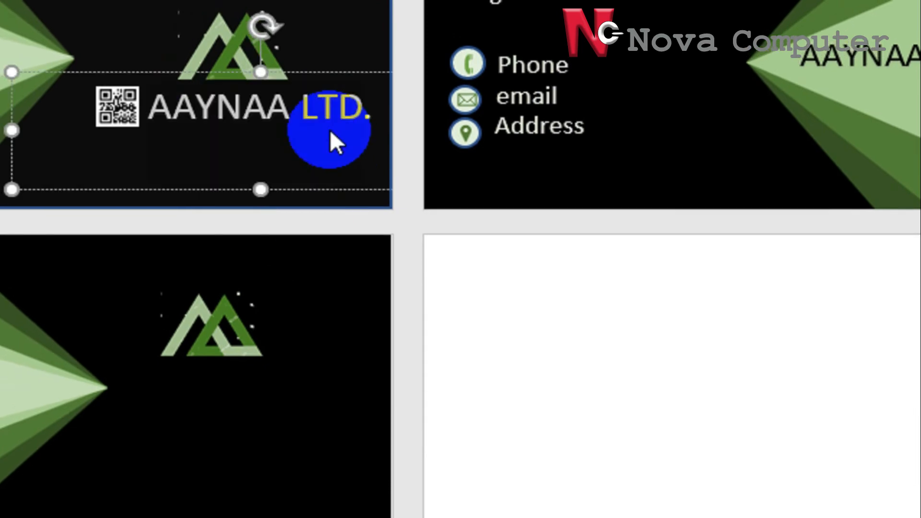
# Insert the picture qr code.png from this device on the blank page and set its wrapping to In Front of Text
pyautogui.click(421, 351)
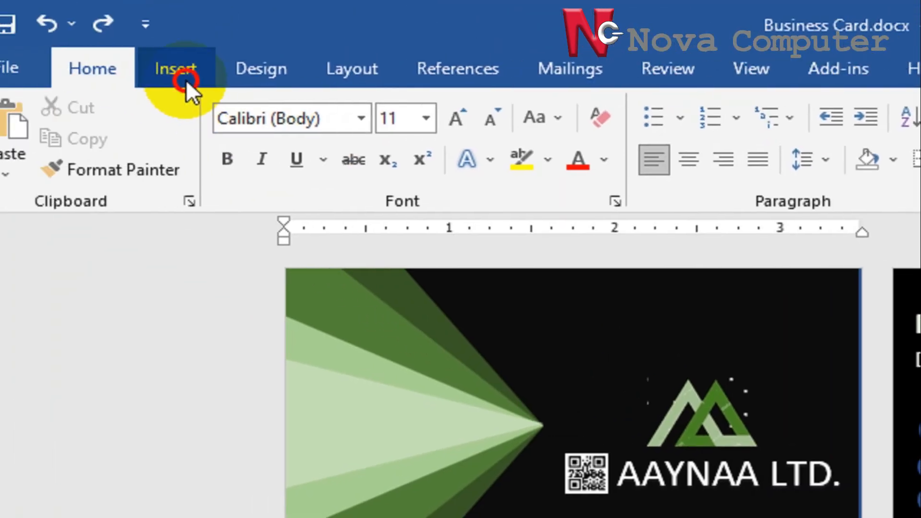
pyautogui.click(187, 80)
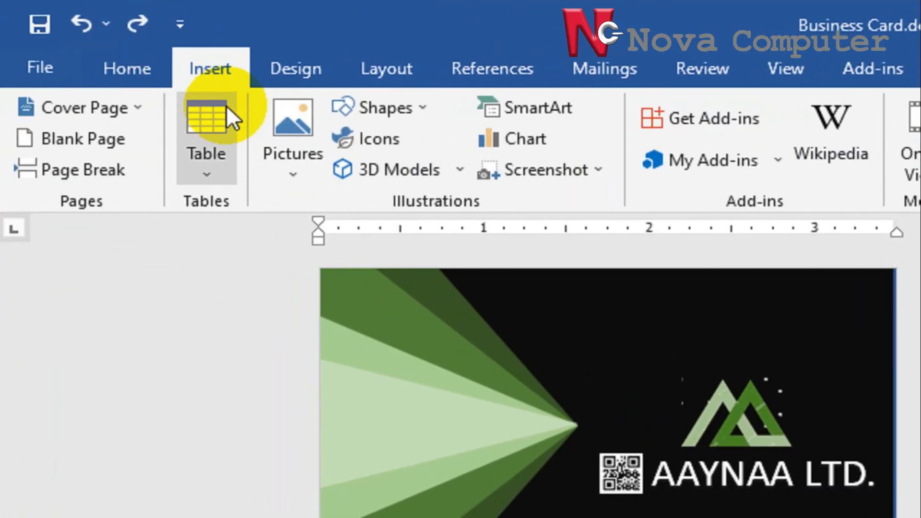
pyautogui.click(258, 151)
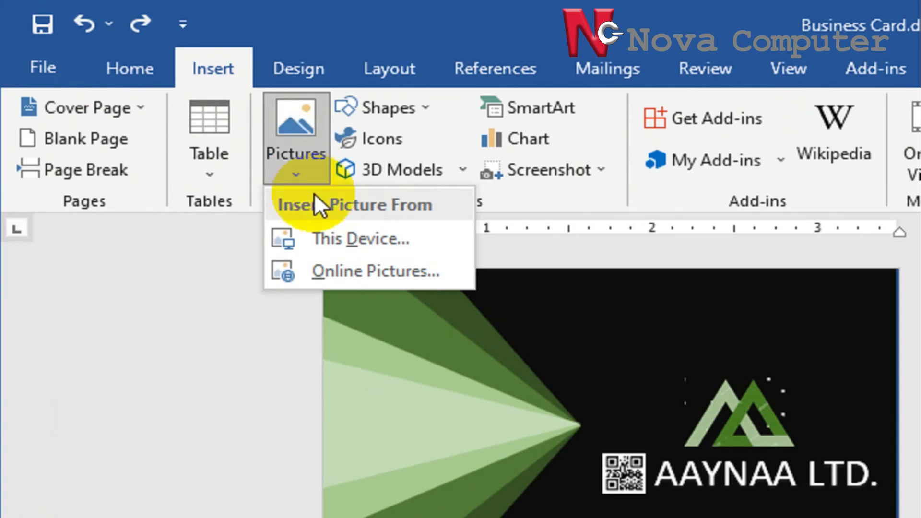
pyautogui.click(331, 238)
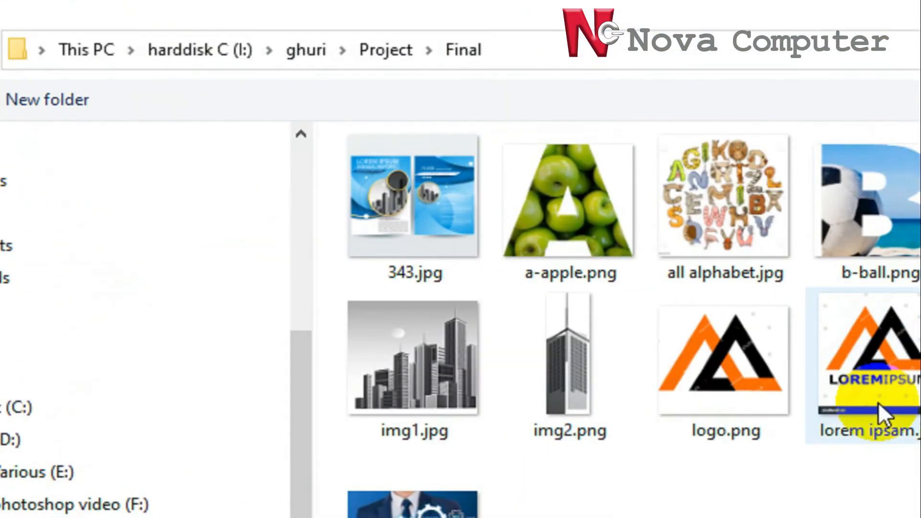
pyautogui.click(920, 429)
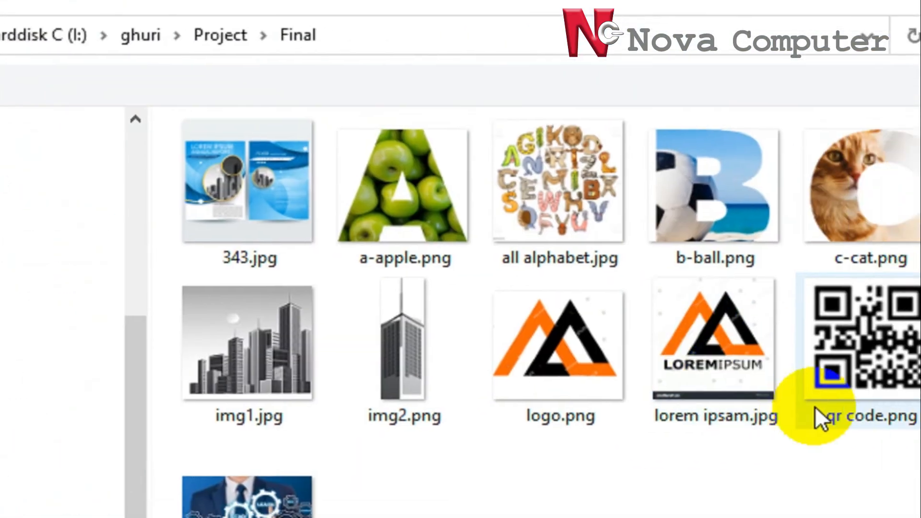
pyautogui.click(920, 517)
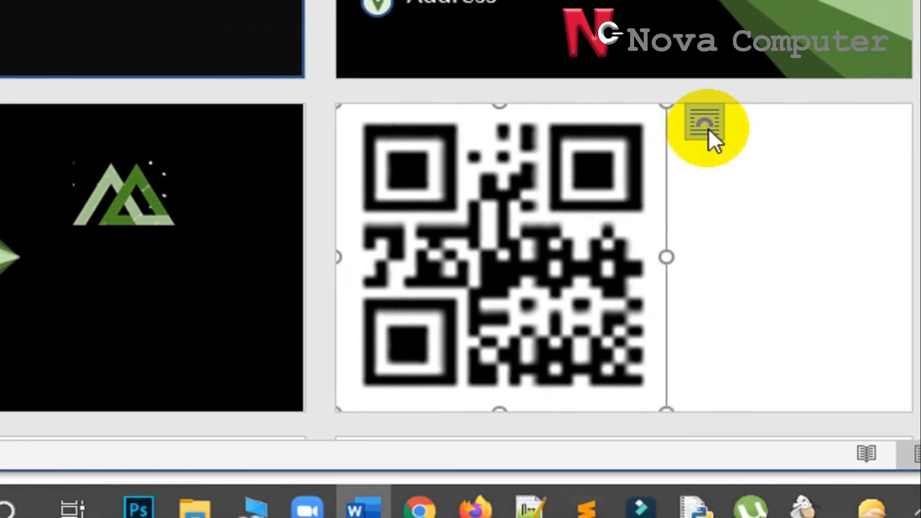
pyautogui.click(851, 99)
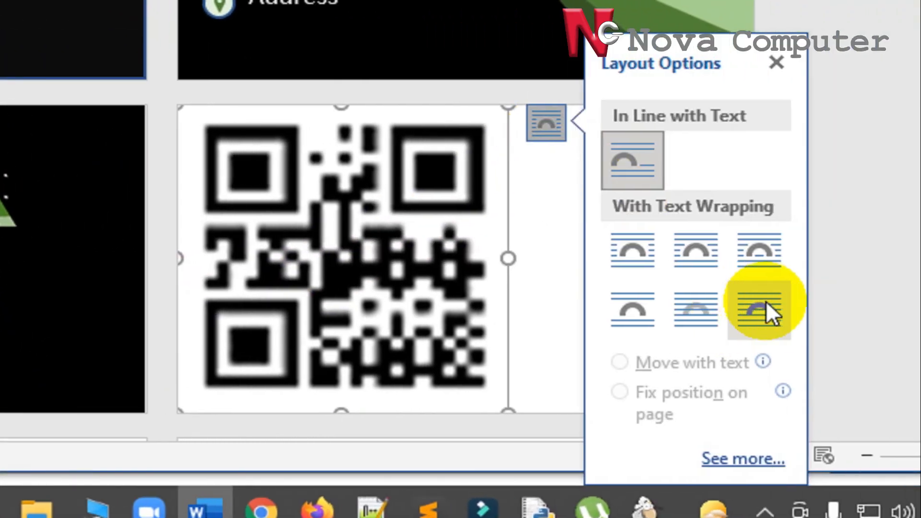
pyautogui.click(887, 310)
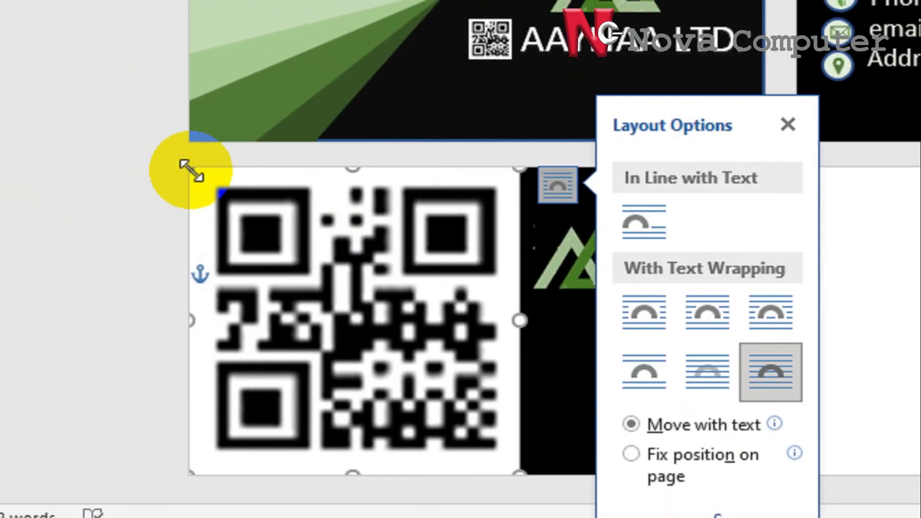
# Shrink the new QR code and place it just below the green logo on the lower card
pyautogui.moveTo(106, 169); pyautogui.dragTo(327, 401)
pyautogui.moveTo(442, 400); pyautogui.dragTo(496, 436)
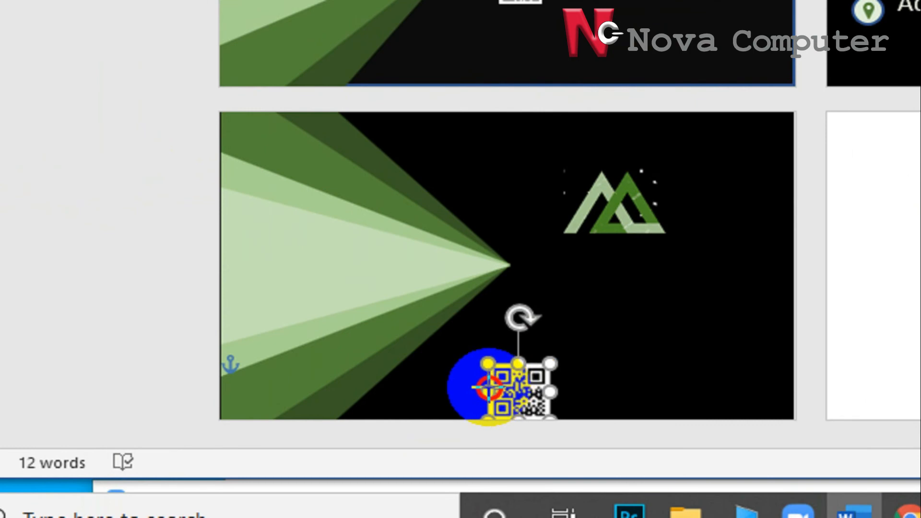
pyautogui.moveTo(520, 388); pyautogui.dragTo(599, 308)
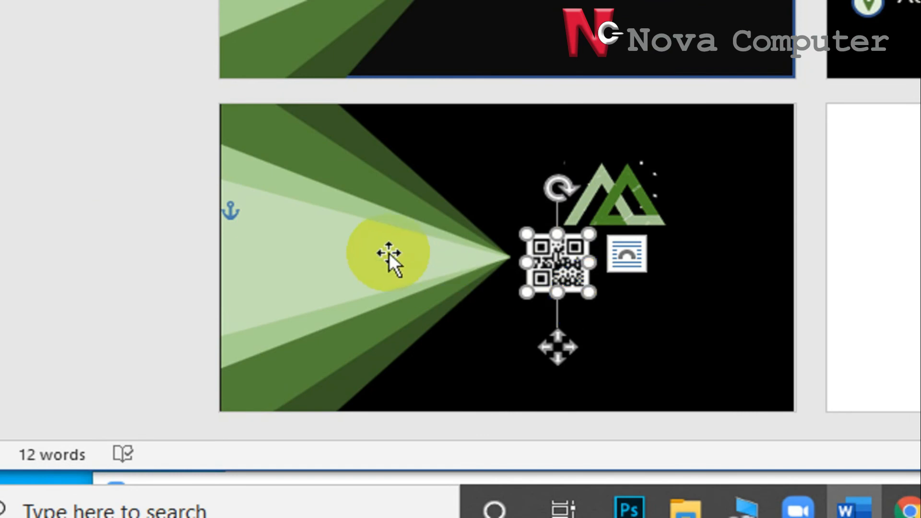
pyautogui.click(389, 252)
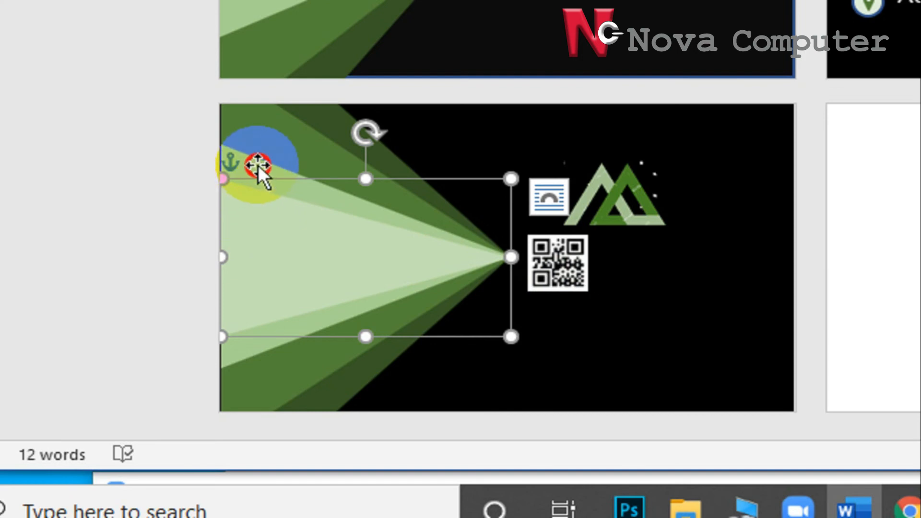
pyautogui.click(257, 165)
pyautogui.keyDown('shift'); pyautogui.click(256, 128); pyautogui.keyUp('shift')
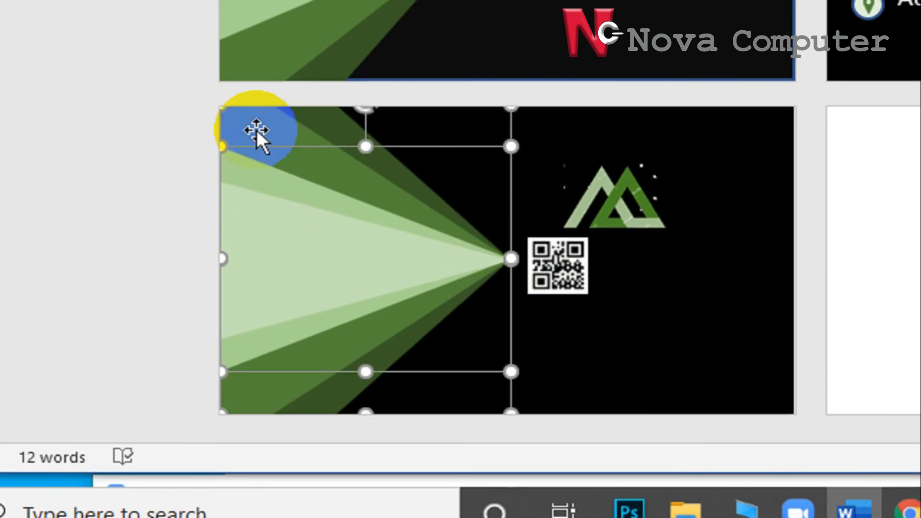
pyautogui.click(255, 222)
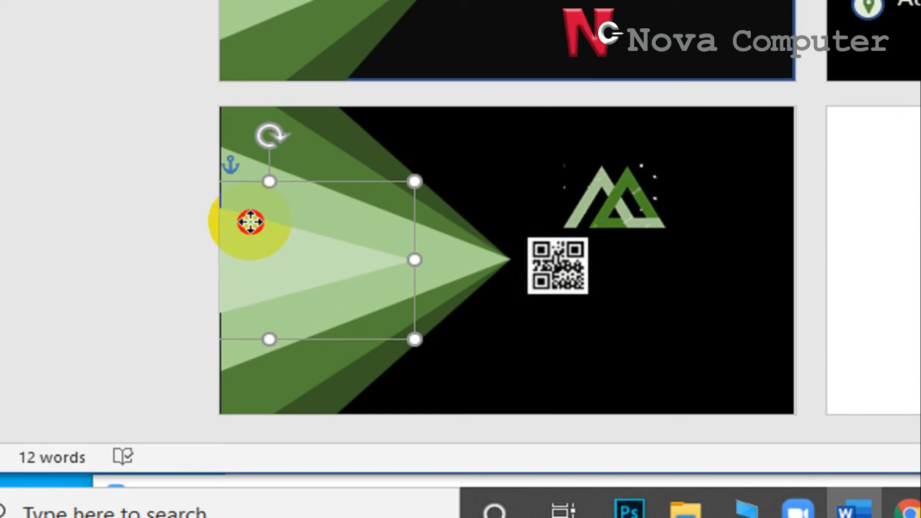
# Select the overlapping green triangles on the lower card together, align them right and group them
pyautogui.click(251, 222)
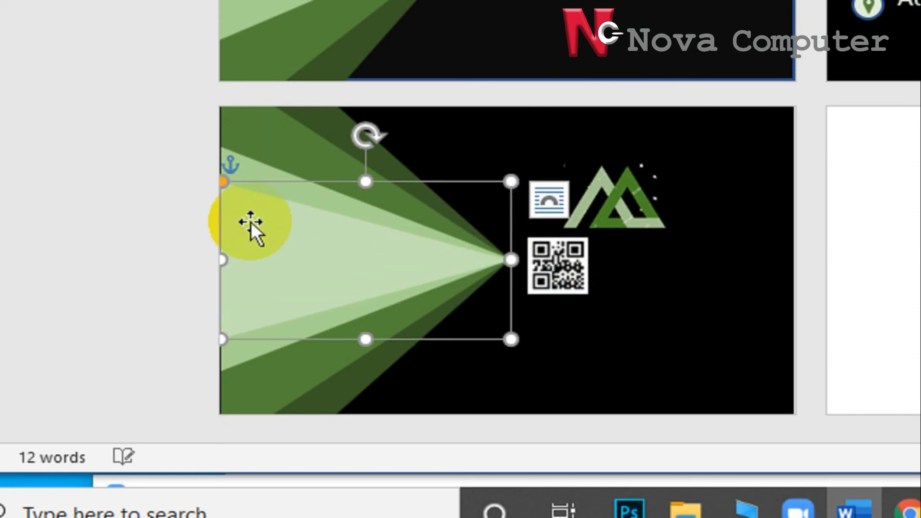
pyautogui.keyDown('shift'); pyautogui.click(256, 165); pyautogui.keyUp('shift')
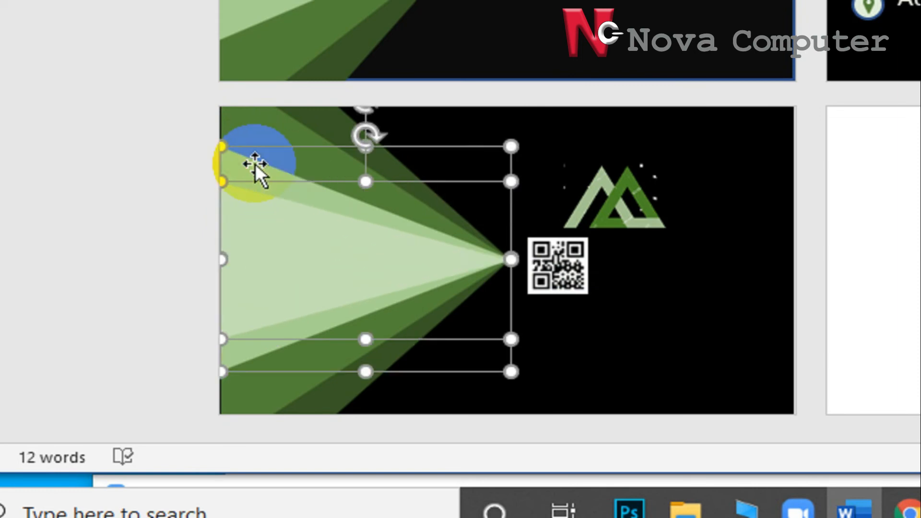
pyautogui.keyDown('shift'); pyautogui.click(256, 131); pyautogui.keyUp('shift')
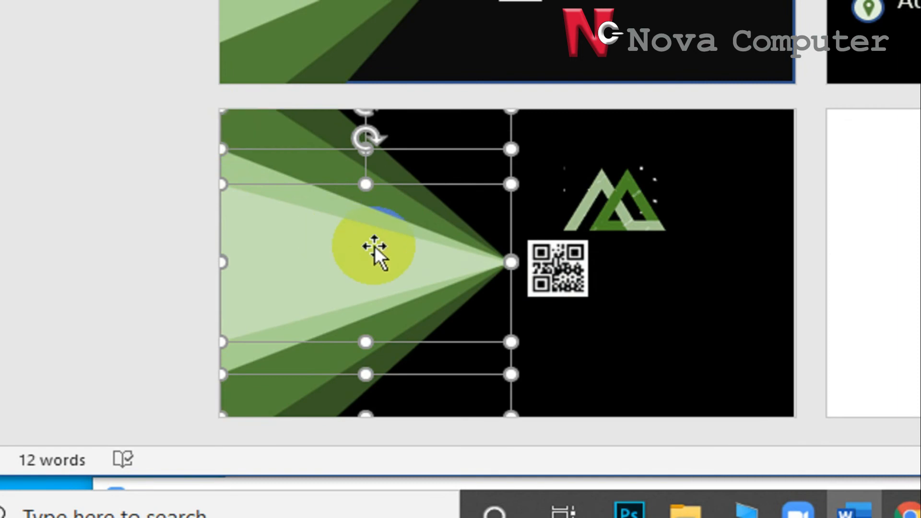
pyautogui.moveTo(374, 250); pyautogui.dragTo(311, 251)
pyautogui.click(484, 262)
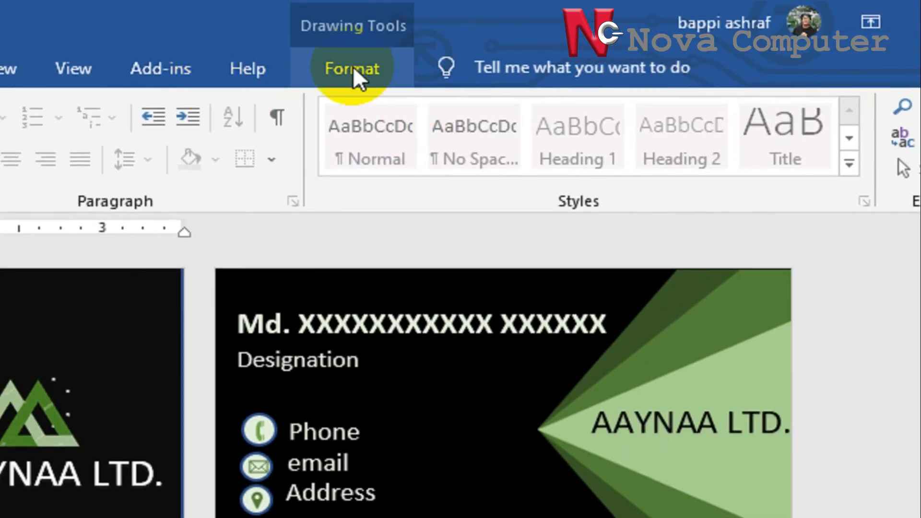
pyautogui.click(353, 69)
pyautogui.click(694, 178)
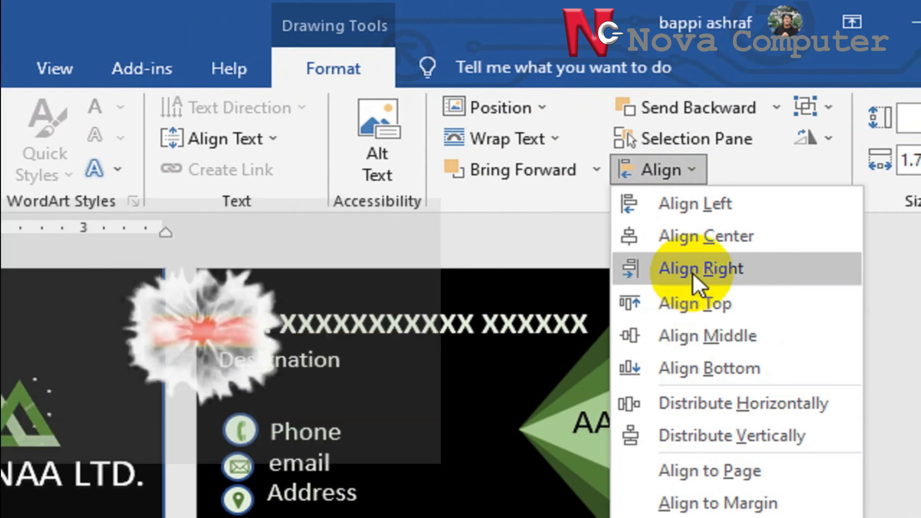
pyautogui.click(705, 271)
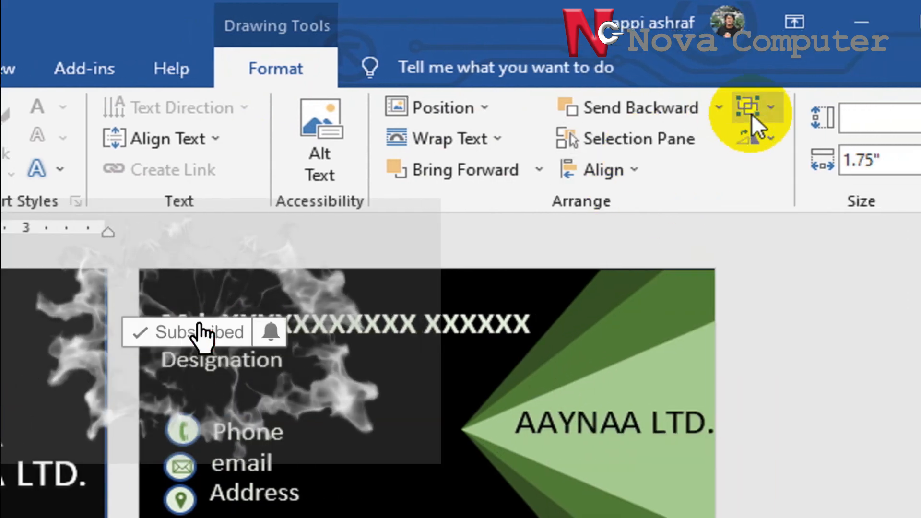
pyautogui.click(829, 107)
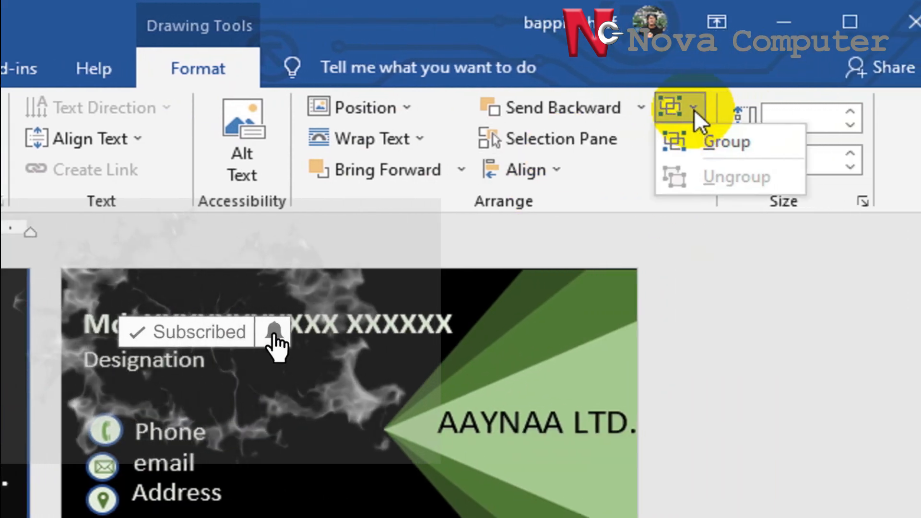
pyautogui.click(744, 137)
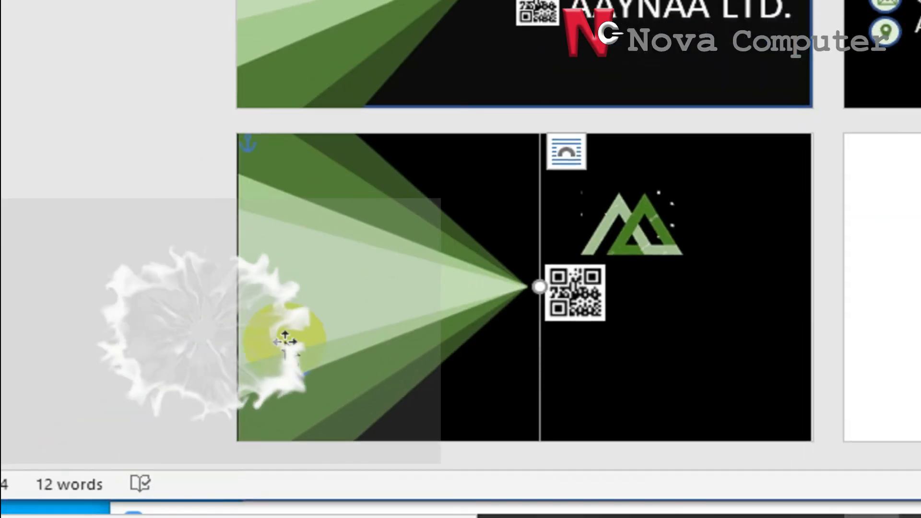
pyautogui.click(442, 336)
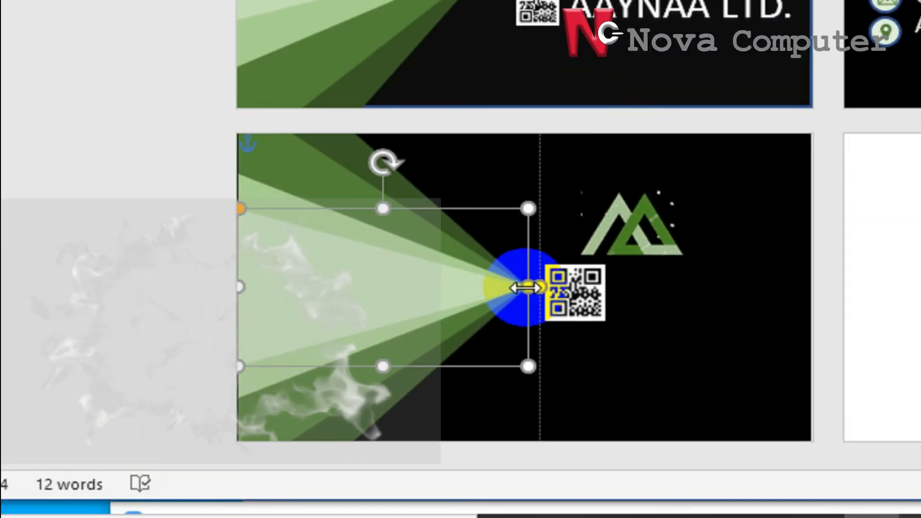
pyautogui.moveTo(527, 287); pyautogui.dragTo(488, 287)
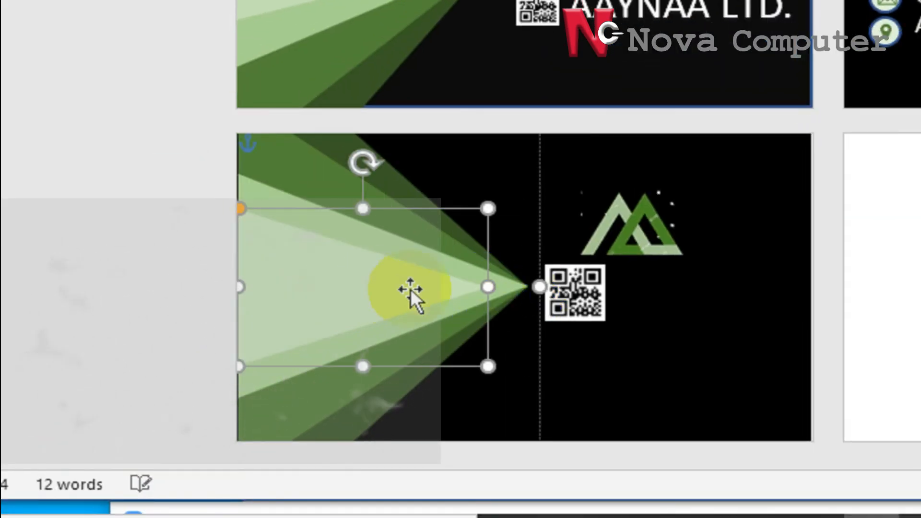
pyautogui.hotkey('ctrl', 'z')
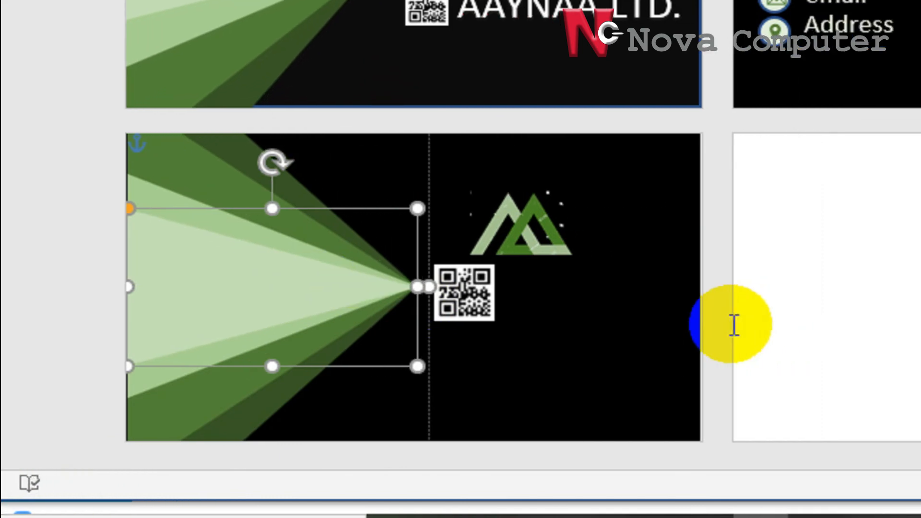
# Narrow the whole grouped set of green triangles so its tip ends farther from the logo
pyautogui.click(834, 324)
pyautogui.click(262, 263)
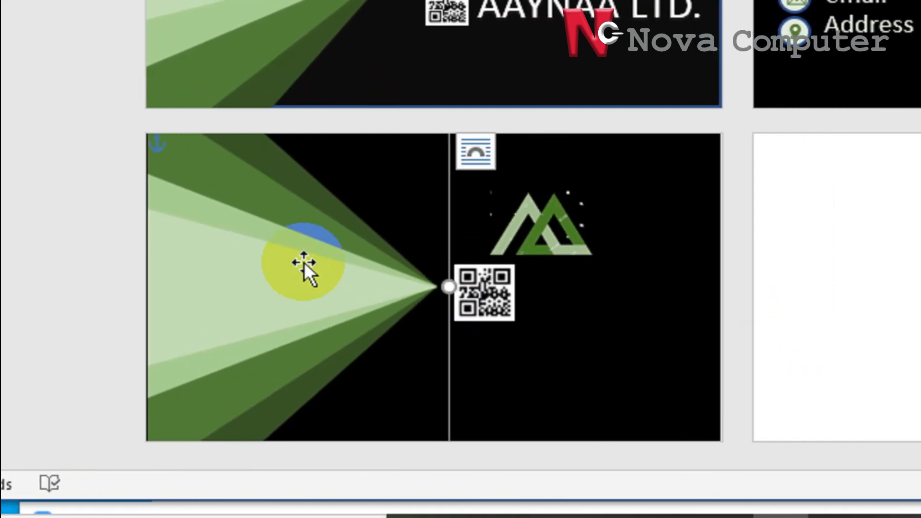
pyautogui.moveTo(432, 289); pyautogui.dragTo(388, 290)
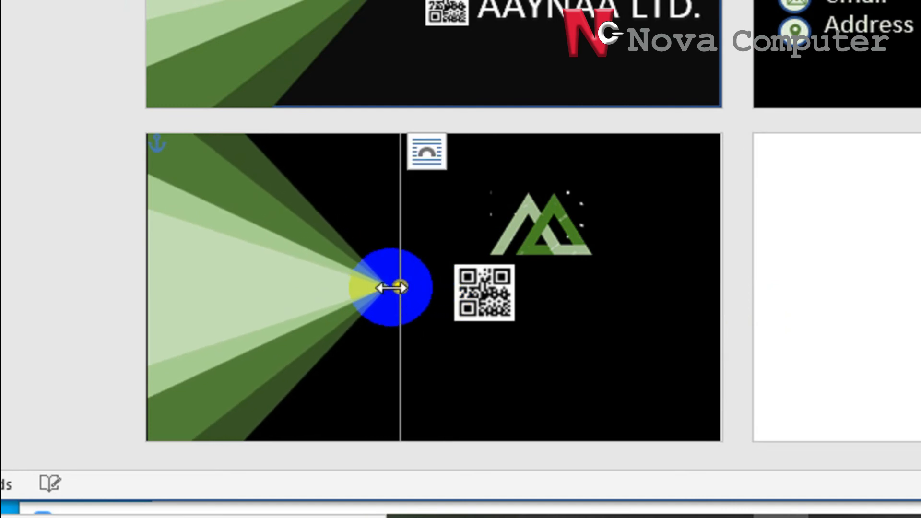
# Shrink the QR code a little more and move it close to the tip of the green triangles
pyautogui.click(502, 305)
pyautogui.moveTo(503, 307); pyautogui.dragTo(442, 300)
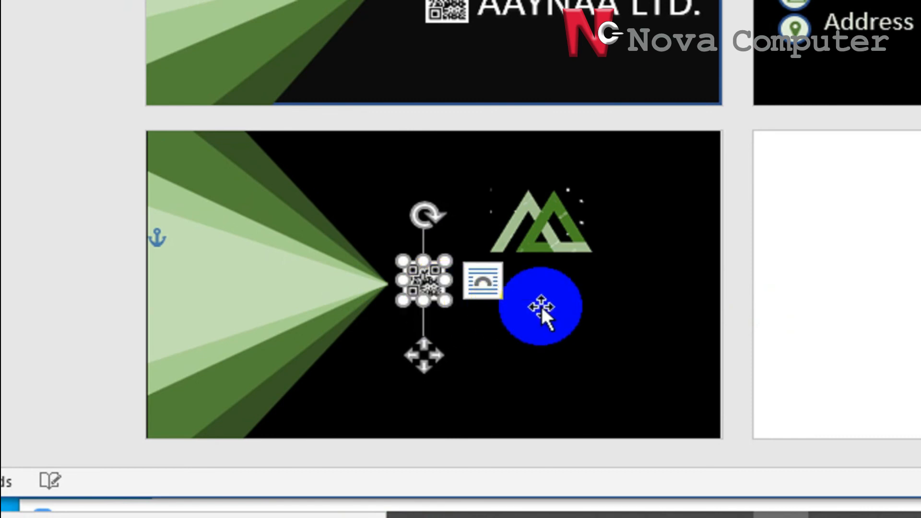
pyautogui.click(540, 304)
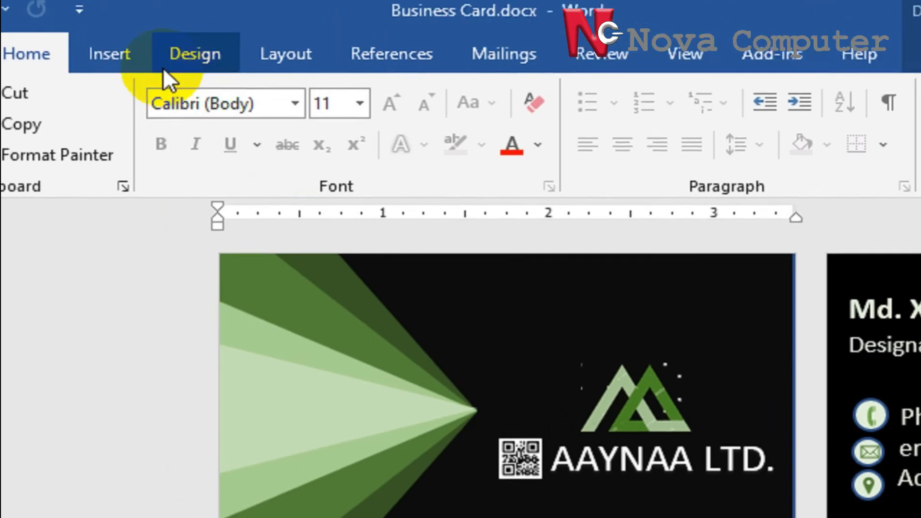
# Draw a text box below the logo, beside the QR code on the lower card, and enter AAYNAA LTD
pyautogui.click(200, 78)
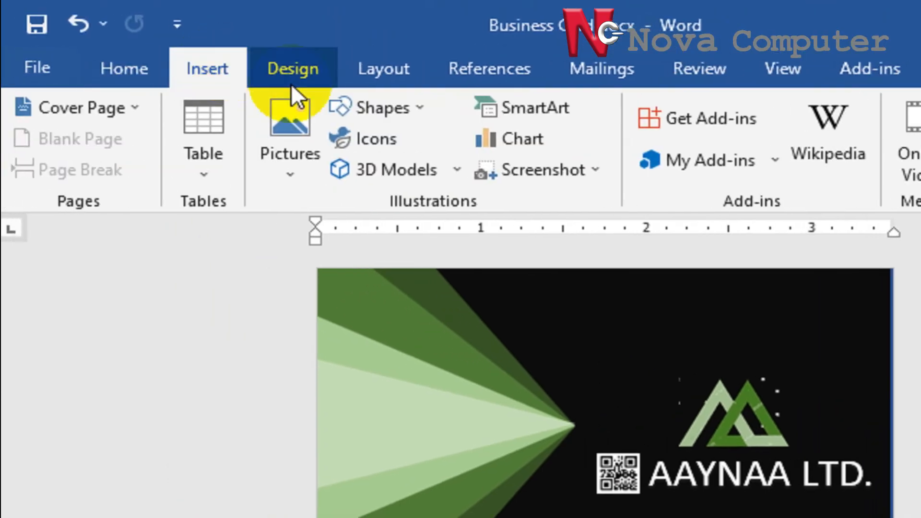
pyautogui.click(356, 107)
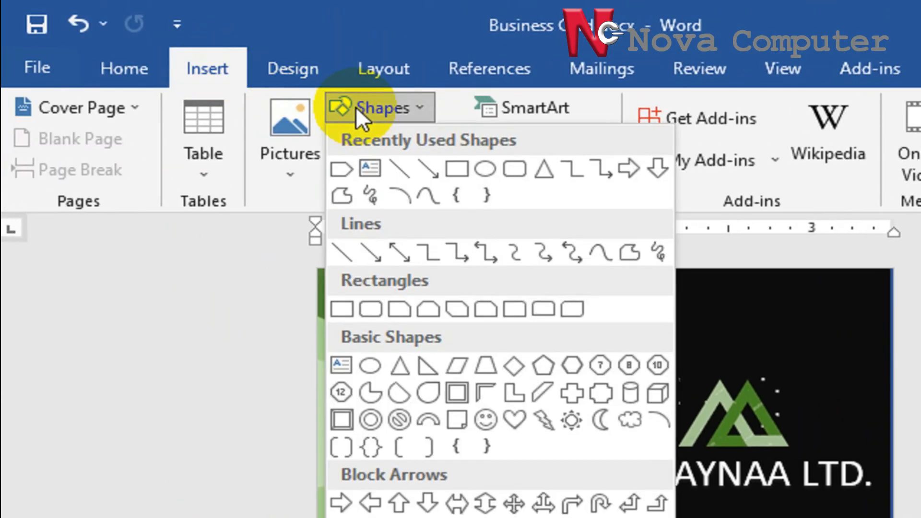
pyautogui.click(373, 171)
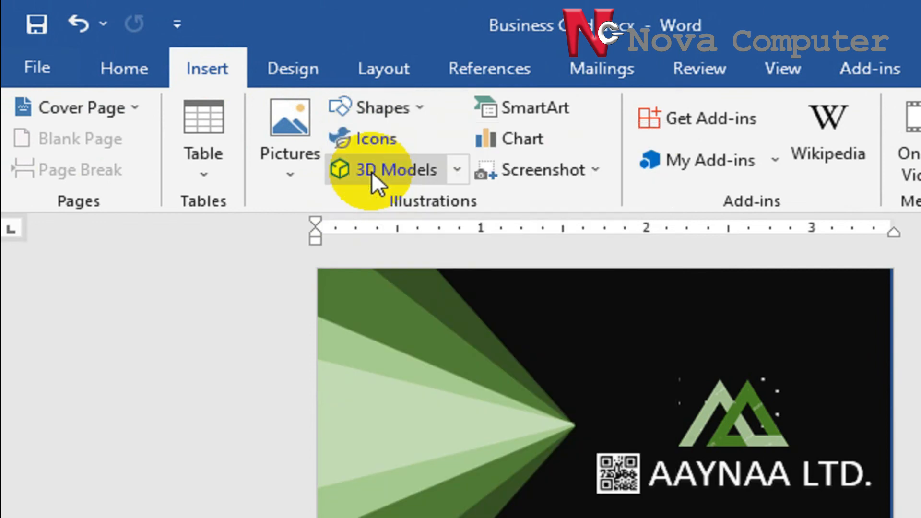
pyautogui.moveTo(634, 374); pyautogui.dragTo(704, 382)
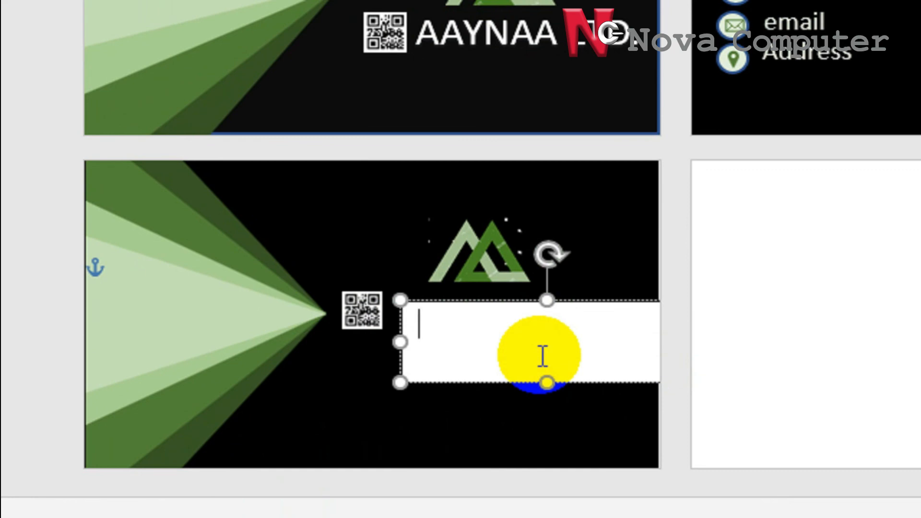
pyautogui.write('AAYN')
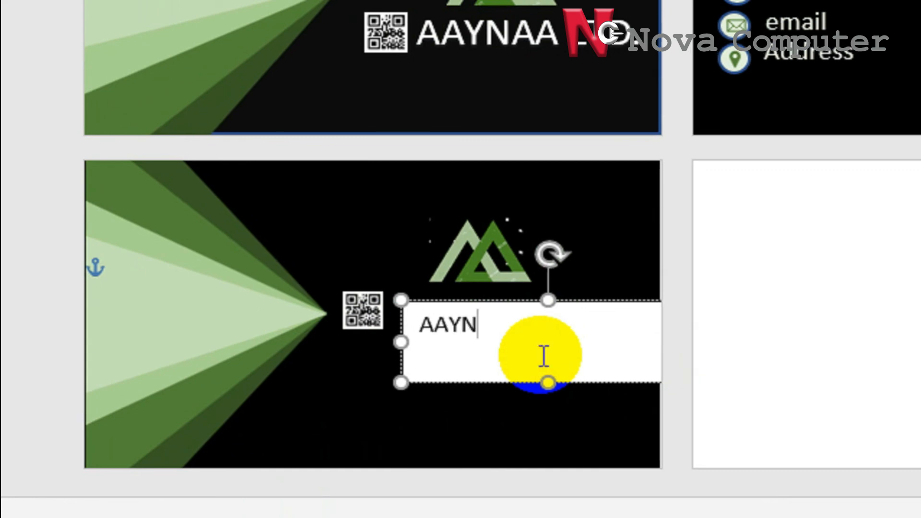
pyautogui.write('AA LTD')
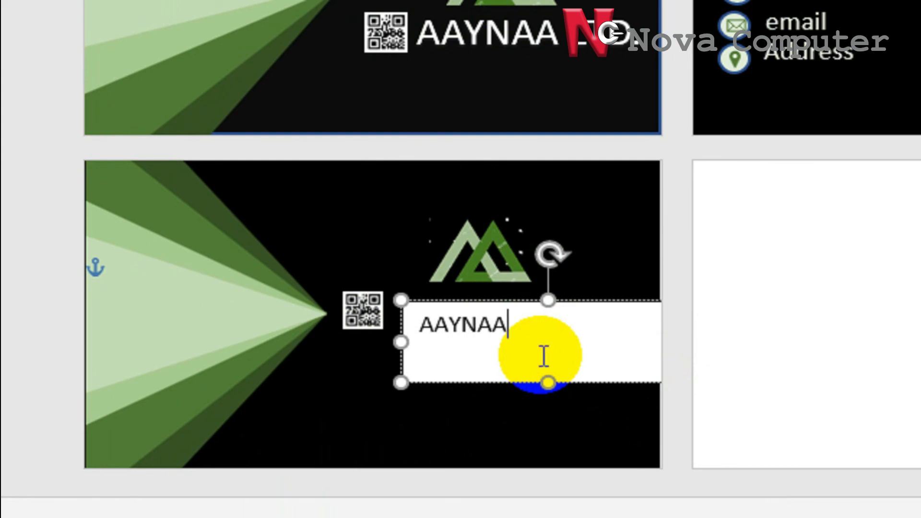